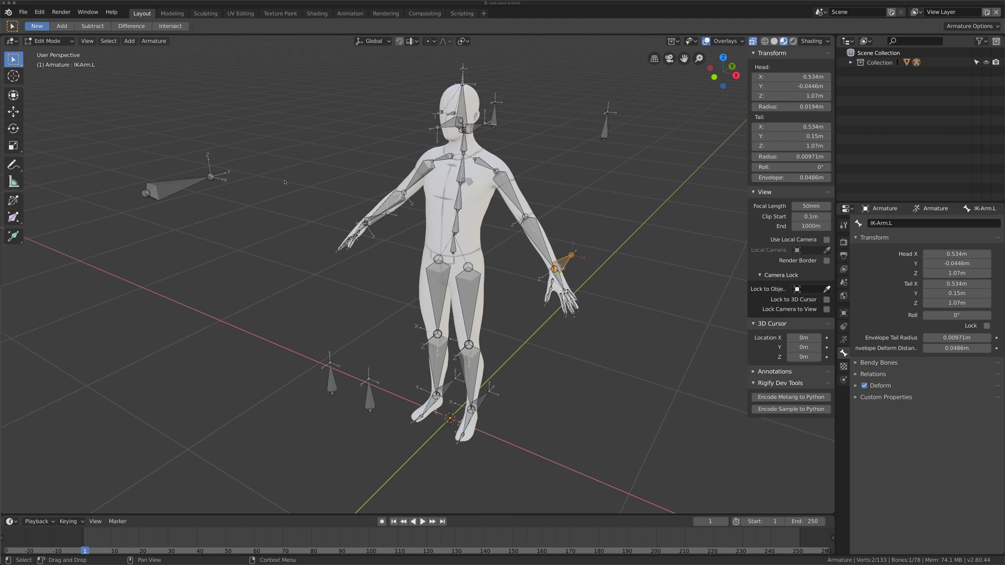
# Switch the mannequin rig from the mode dropdown into Pose Mode
pyautogui.moveTo(284, 181)
pyautogui.mouseDown(button='middle')
pyautogui.moveTo(333, 177)
pyautogui.moveTo(274, 178)
pyautogui.mouseUp(button='middle')
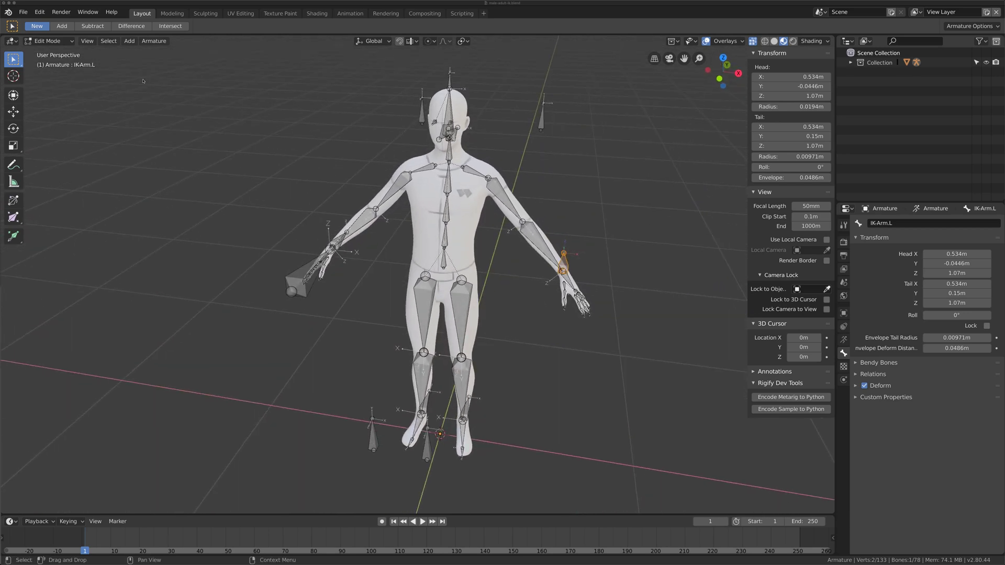
pyautogui.click(48, 41)
pyautogui.click(49, 74)
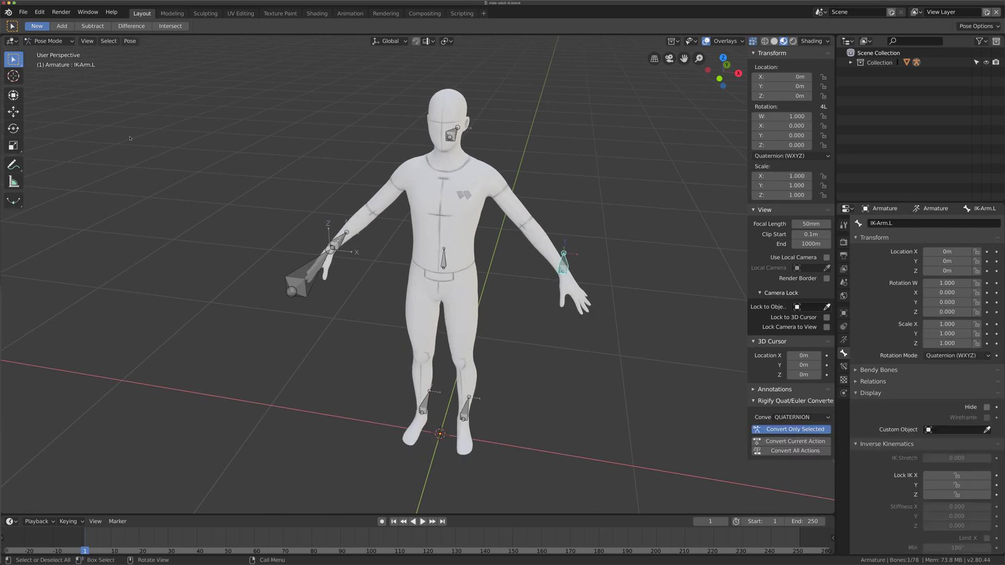
pyautogui.moveTo(175, 171)
pyautogui.mouseDown(button='middle')
pyautogui.moveTo(199, 167)
pyautogui.moveTo(197, 177)
pyautogui.mouseUp(button='middle')
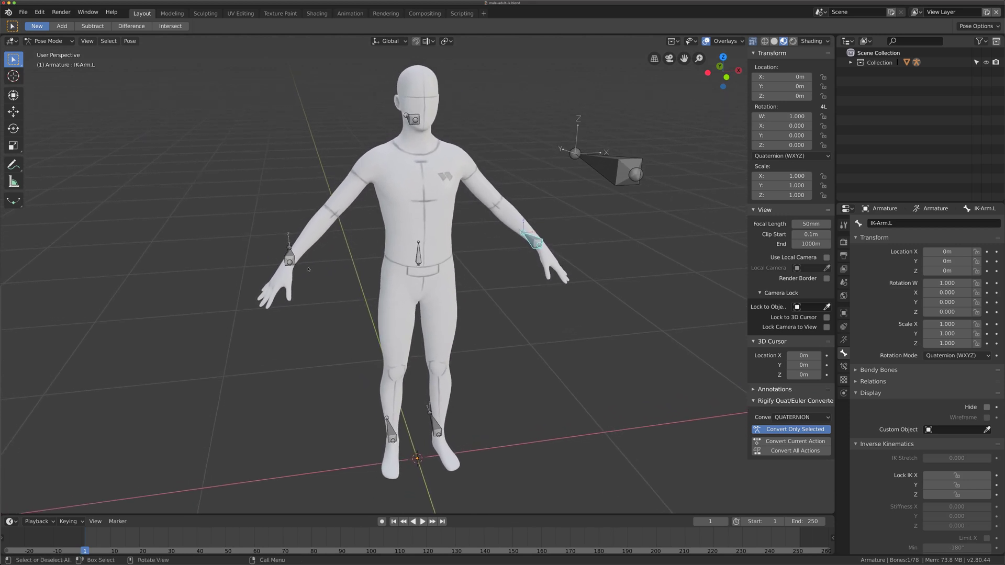
# Test-move the IK-Arm.R and IK-Arm.L controls, then lean the torso forward with IK-Body
pyautogui.moveTo(286, 257)
pyautogui.mouseDown()
pyautogui.moveTo(269, 233)
pyautogui.moveTo(319, 101)
pyautogui.moveTo(276, 180)
pyautogui.moveTo(327, 248)
pyautogui.mouseUp()
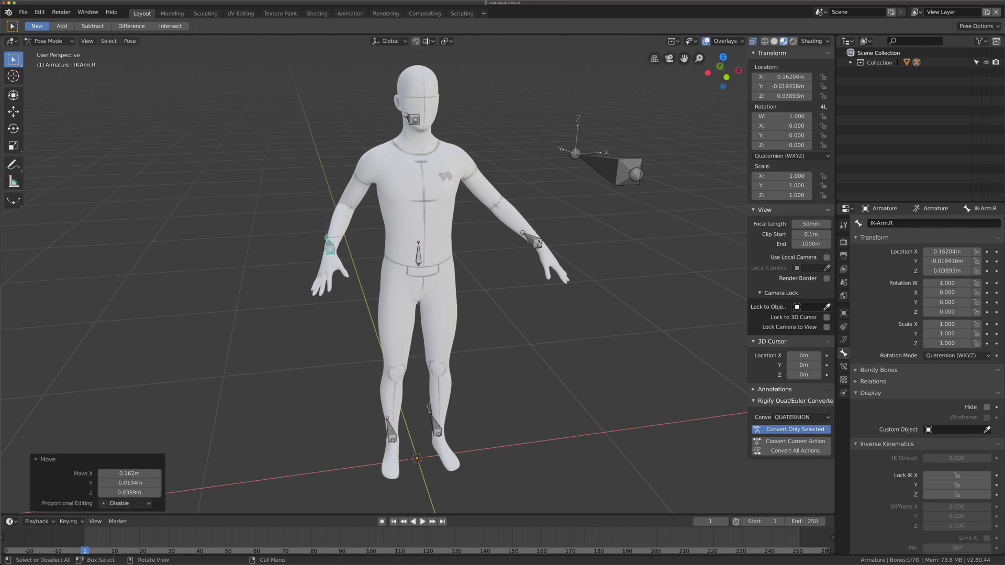
pyautogui.moveTo(533, 241)
pyautogui.mouseDown()
pyautogui.moveTo(561, 163)
pyautogui.moveTo(526, 222)
pyautogui.mouseUp()
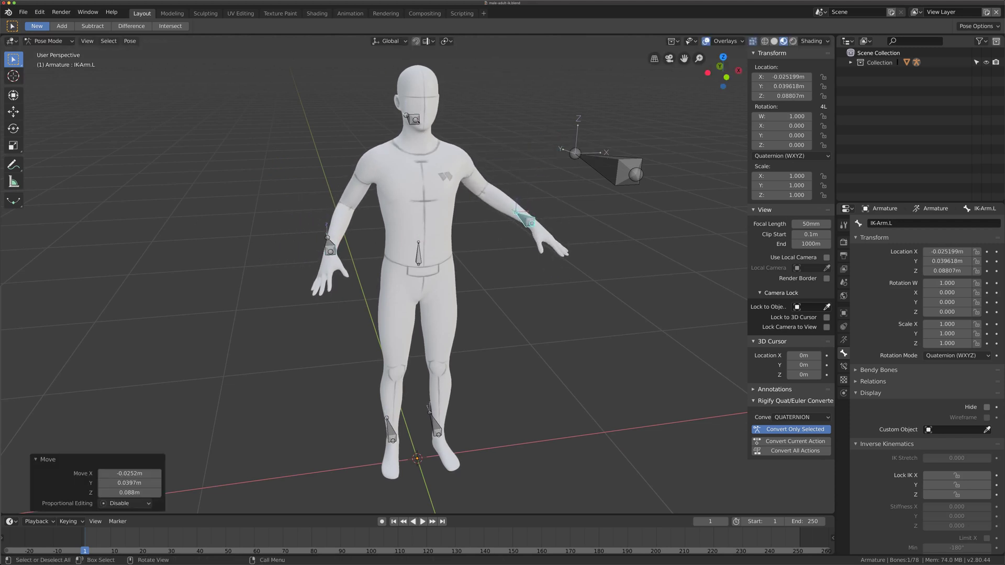
pyautogui.click(415, 120)
pyautogui.moveTo(318, 128); pyautogui.dragTo(369, 132, button='middle')
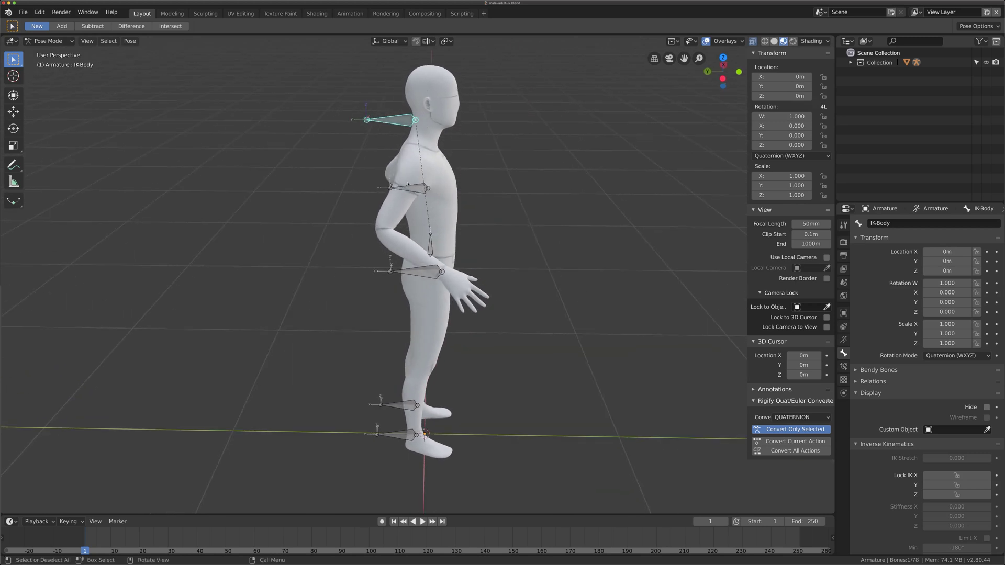
pyautogui.moveTo(405, 116)
pyautogui.mouseDown()
pyautogui.moveTo(456, 149)
pyautogui.moveTo(452, 125)
pyautogui.moveTo(398, 125)
pyautogui.mouseUp()
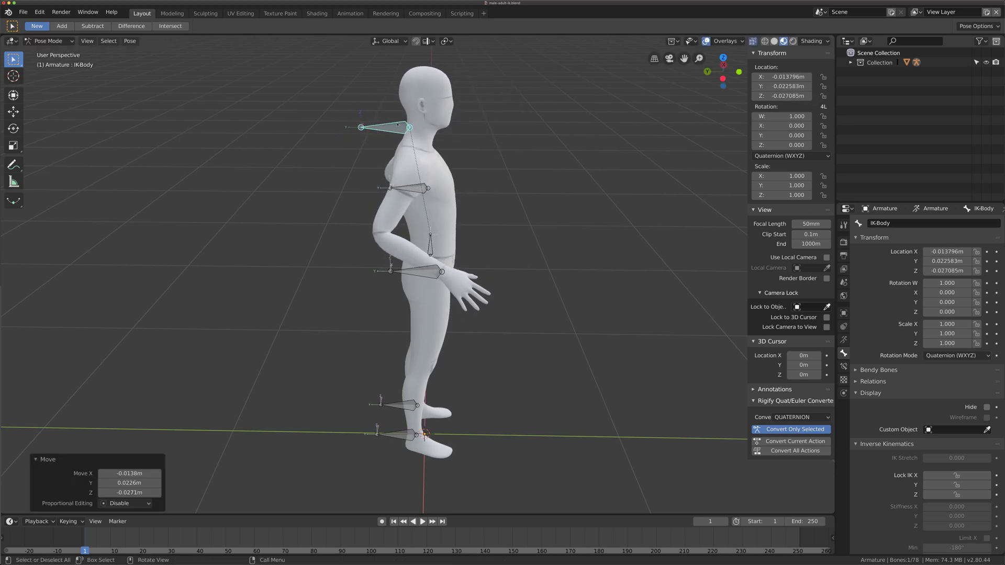
# Lift both IK leg controls into a leap and move IK-HeadLookAt to turn the head
pyautogui.moveTo(408, 407); pyautogui.dragTo(459, 353)
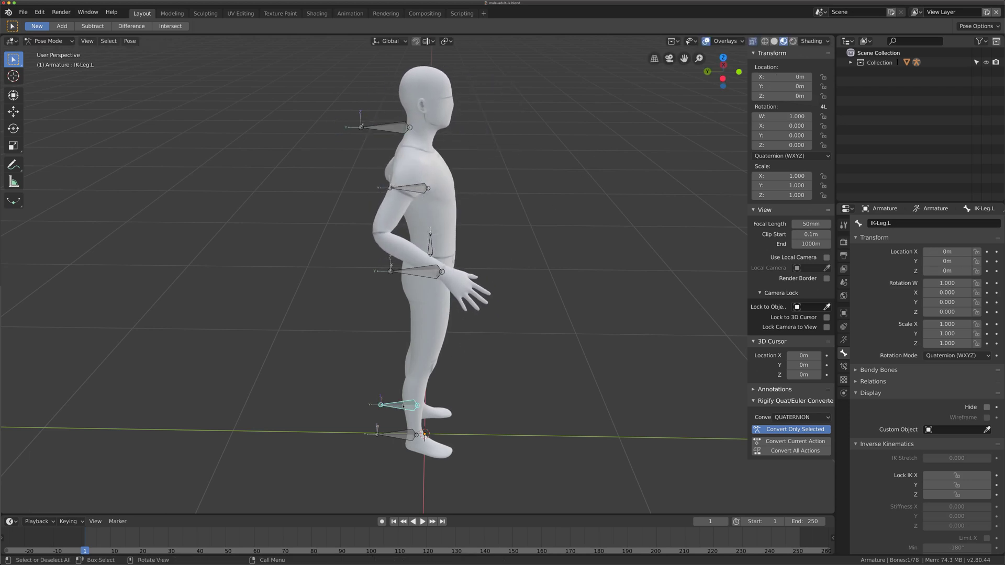
pyautogui.moveTo(405, 434); pyautogui.dragTo(443, 400)
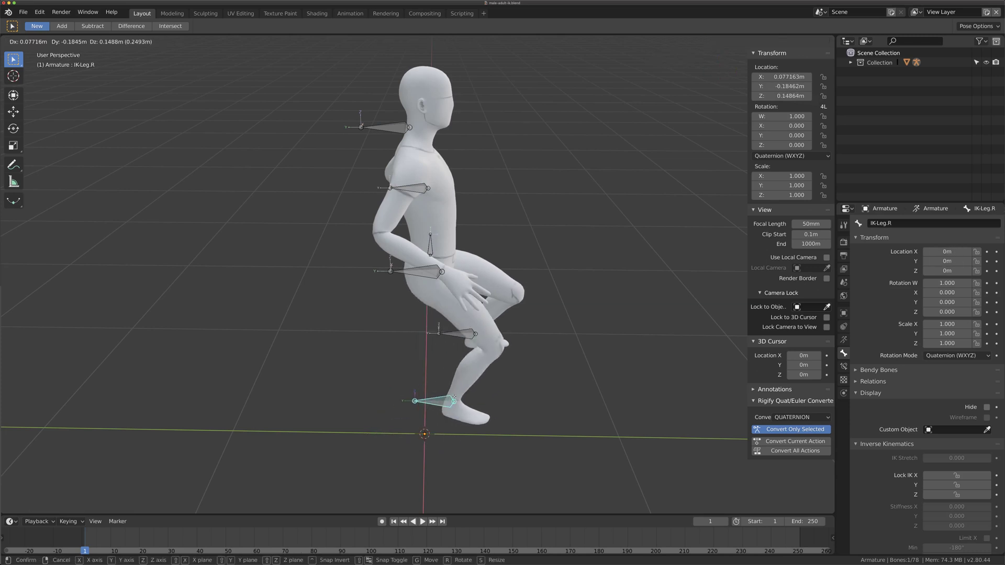
pyautogui.moveTo(444, 400)
pyautogui.mouseDown(button='middle')
pyautogui.moveTo(606, 213)
pyautogui.moveTo(586, 212)
pyautogui.mouseUp(button='middle')
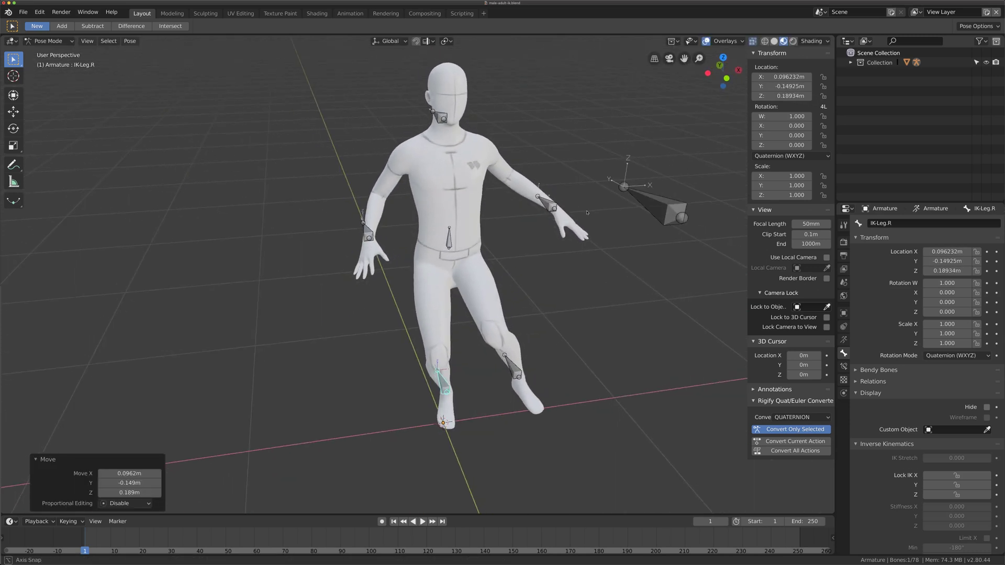
pyautogui.moveTo(654, 206); pyautogui.dragTo(132, 77)
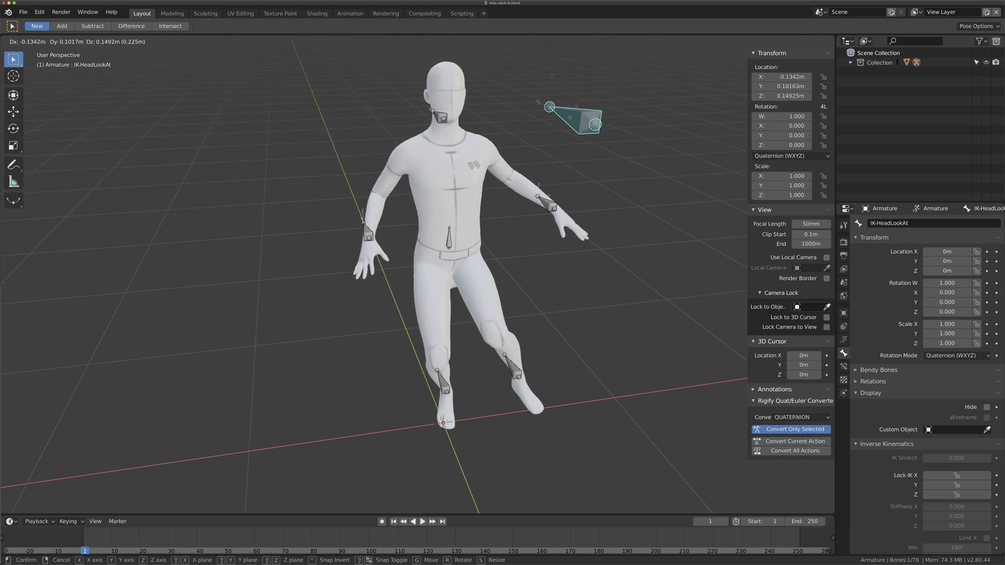
pyautogui.moveTo(132, 77)
pyautogui.mouseDown()
pyautogui.moveTo(289, 388)
pyautogui.moveTo(186, 293)
pyautogui.mouseUp()
# Select all control bones and clear their location with Alt+G to restore the rest pose
pyautogui.scroll(5, 186, 293)
pyautogui.scroll(-10, 185, 294)
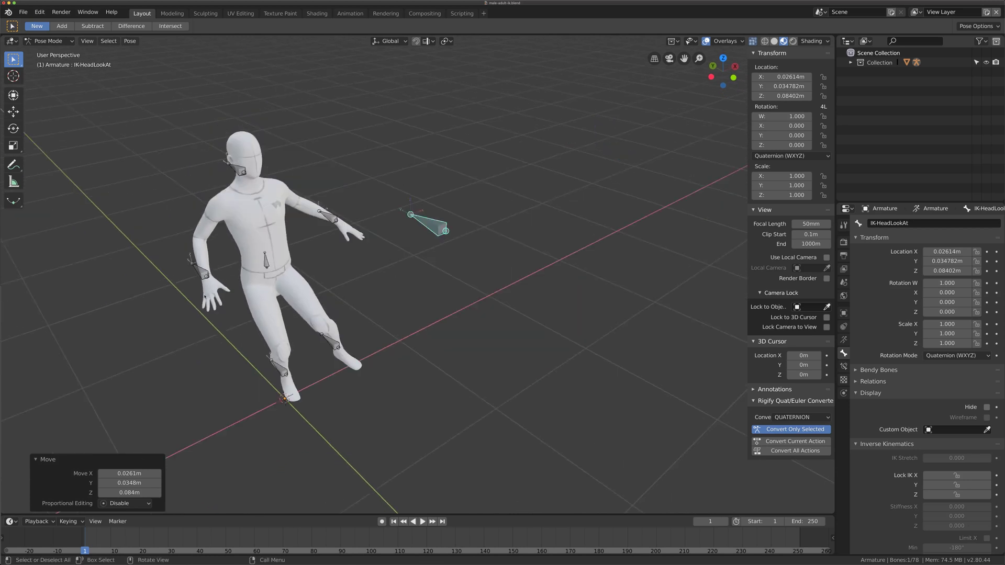
pyautogui.press('a')
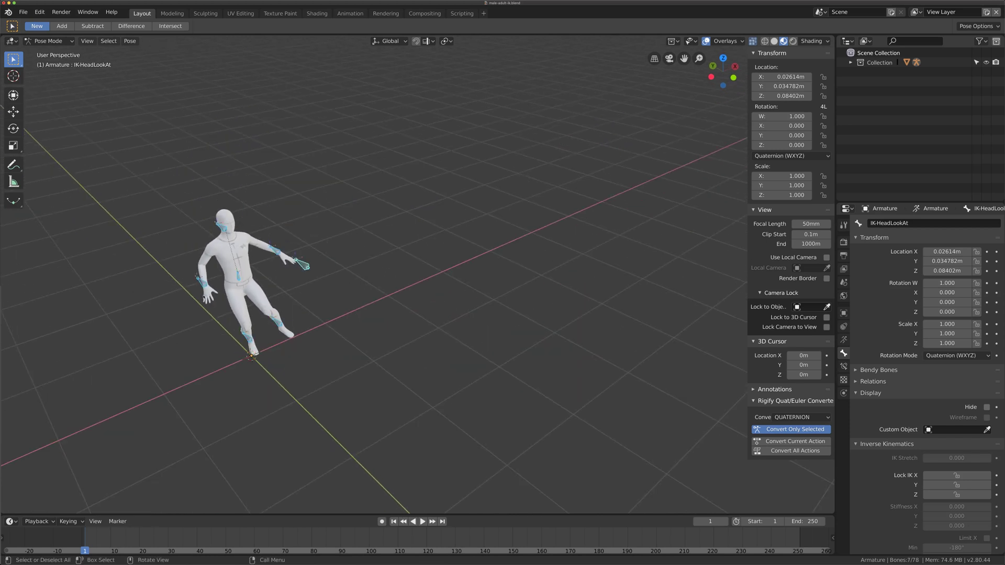
pyautogui.hotkey('alt', 'g')
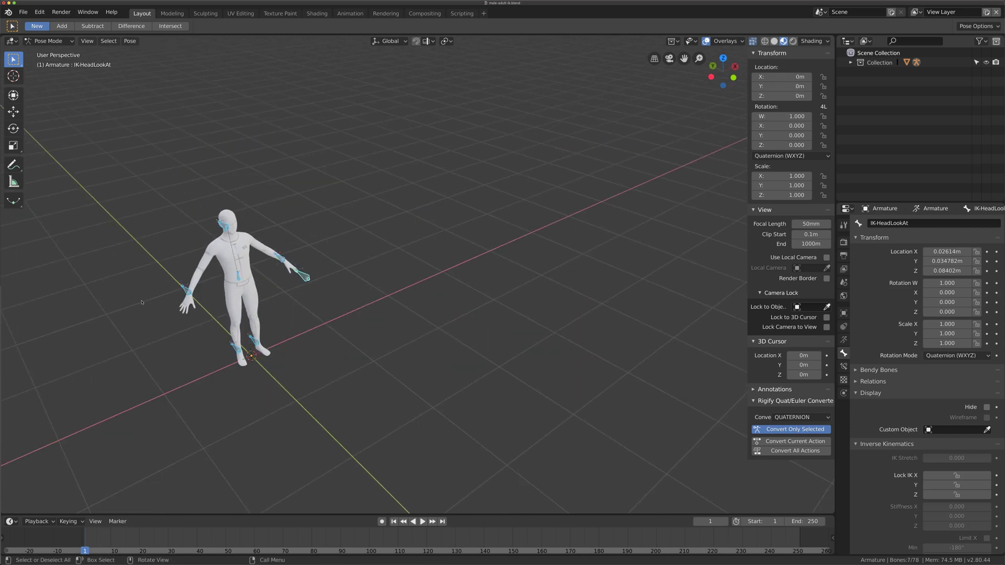
# From a side view, lower the Hips bone into a squat
pyautogui.moveTo(203, 297)
pyautogui.mouseDown(button='middle')
pyautogui.moveTo(145, 309)
pyautogui.moveTo(265, 267)
pyautogui.mouseUp(button='middle')
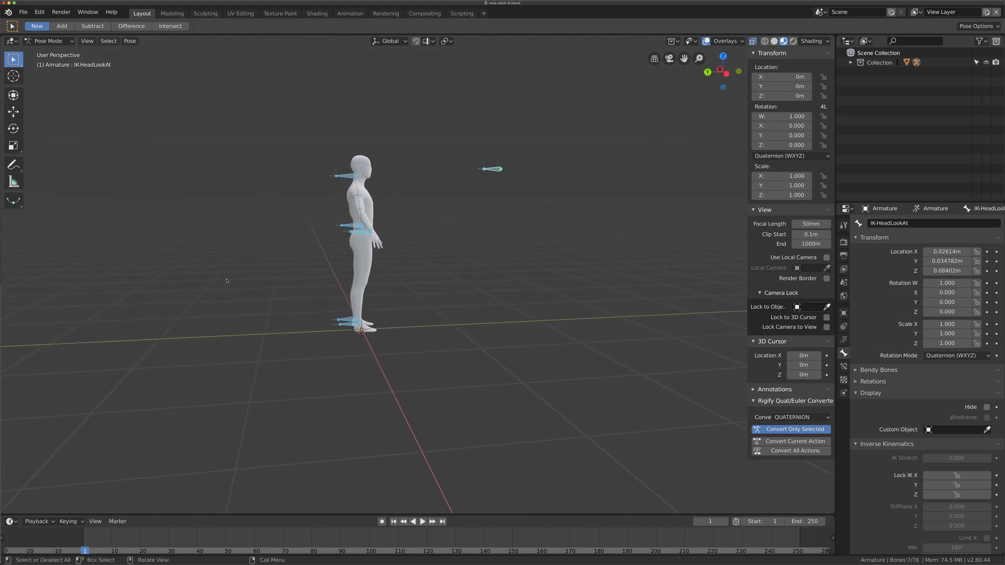
pyautogui.click(361, 234)
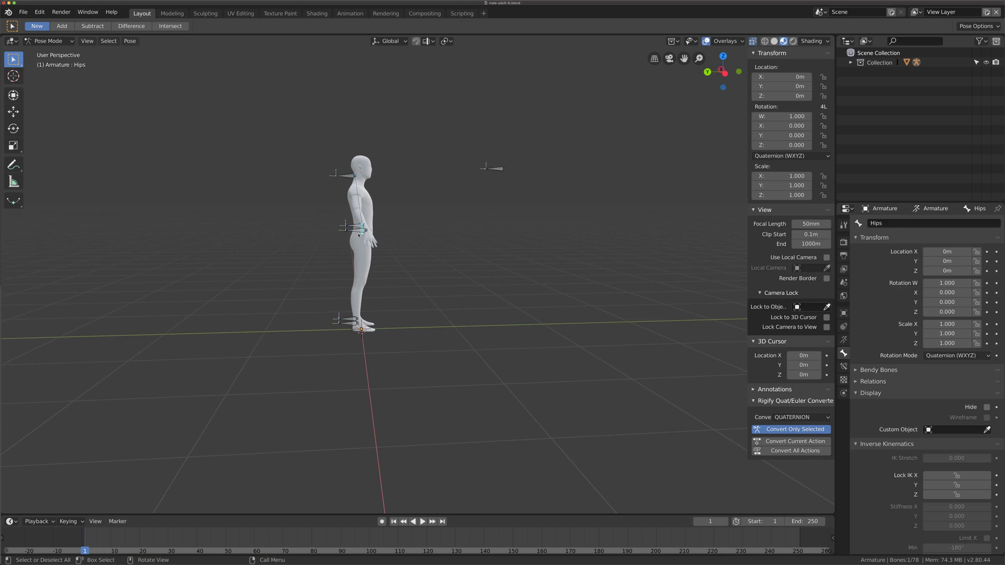
pyautogui.press('g')
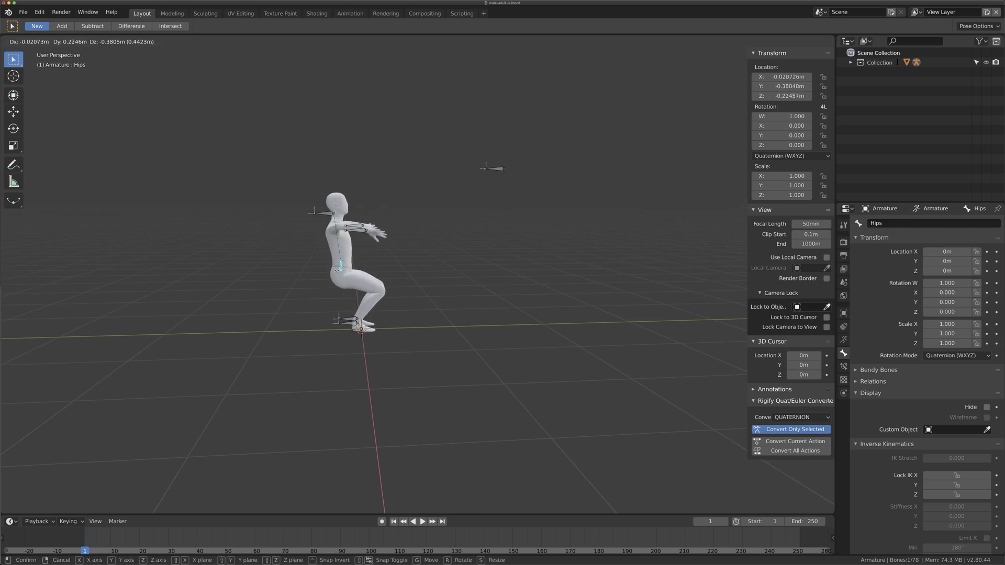
pyautogui.click(338, 268)
# Move the IK-Arm.R and IK-Arm.L controls downward
pyautogui.click(360, 232)
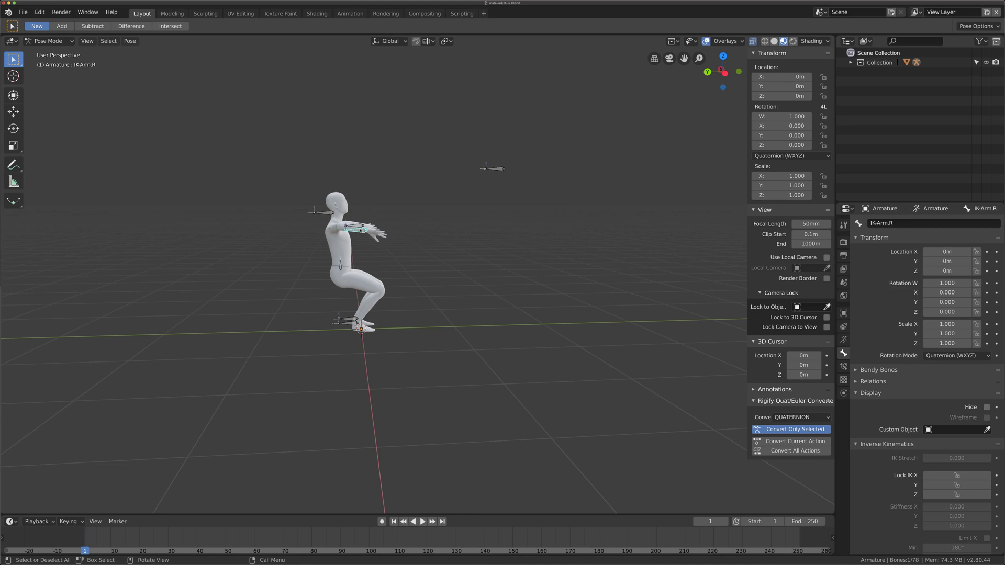
pyautogui.press('g')
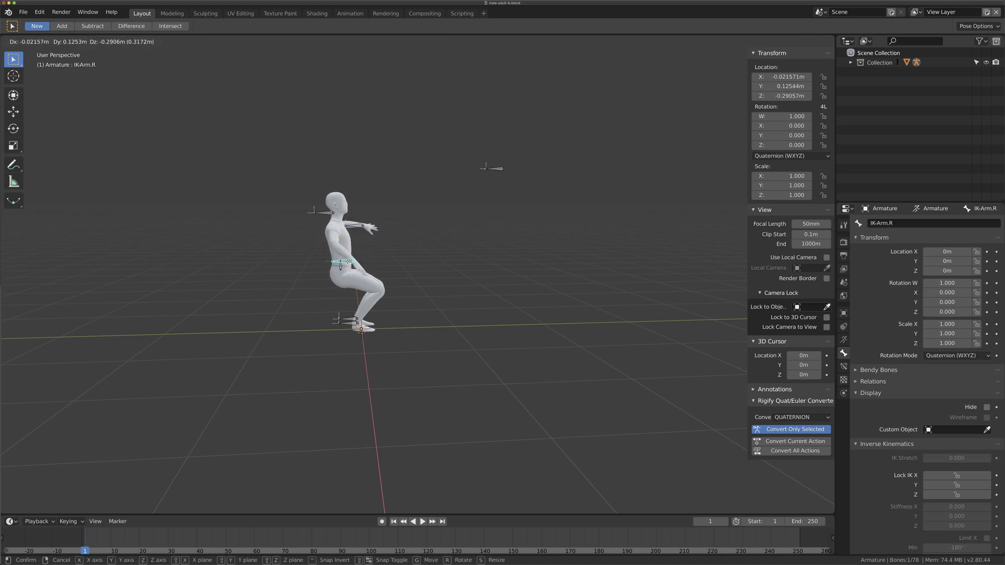
pyautogui.click(363, 235)
pyautogui.click(357, 227)
pyautogui.press('g')
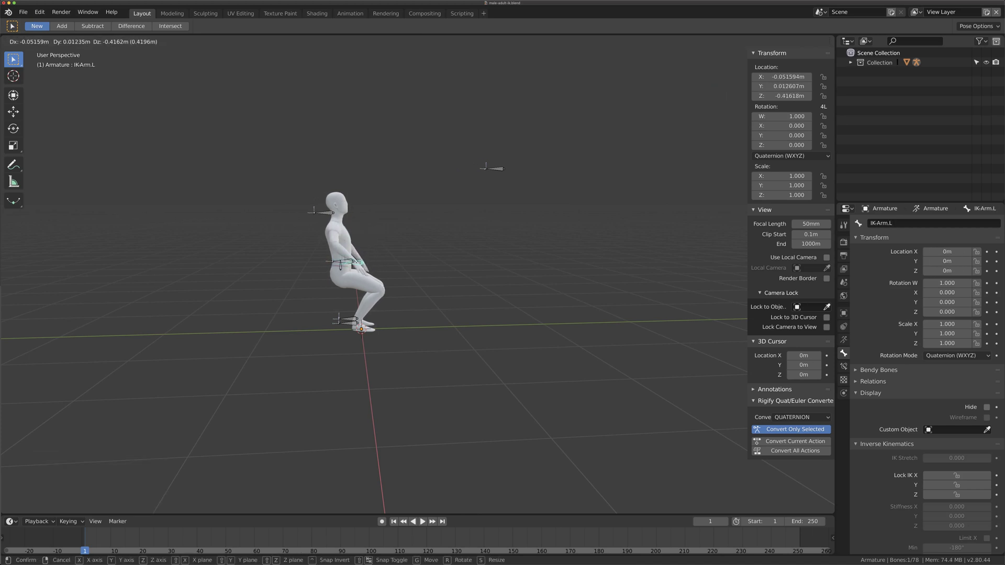
pyautogui.click(360, 262)
# From the front, bring both hand controls inward toward the body
pyautogui.moveTo(367, 261); pyautogui.dragTo(471, 261, button='middle')
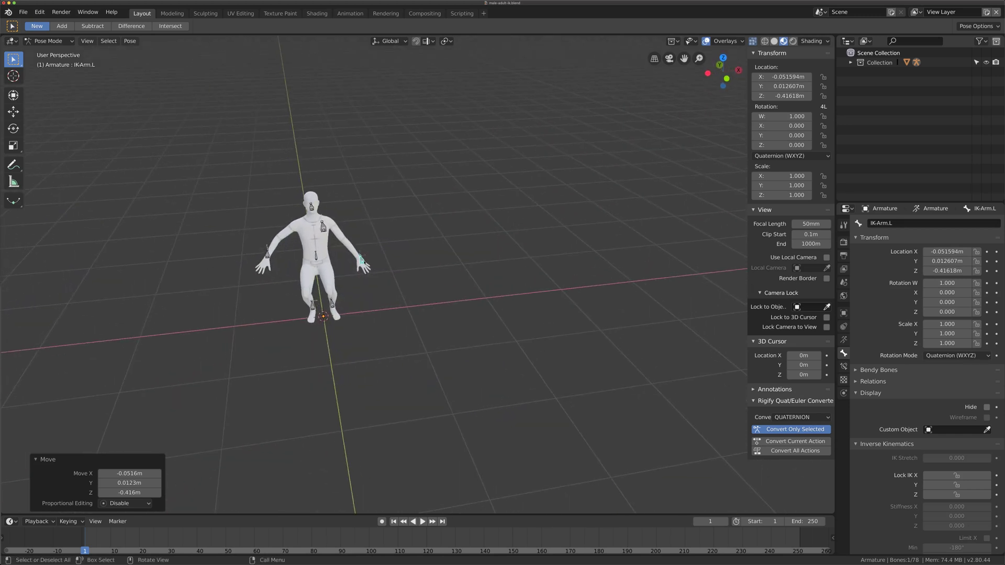
pyautogui.press('g')
pyautogui.click(338, 258)
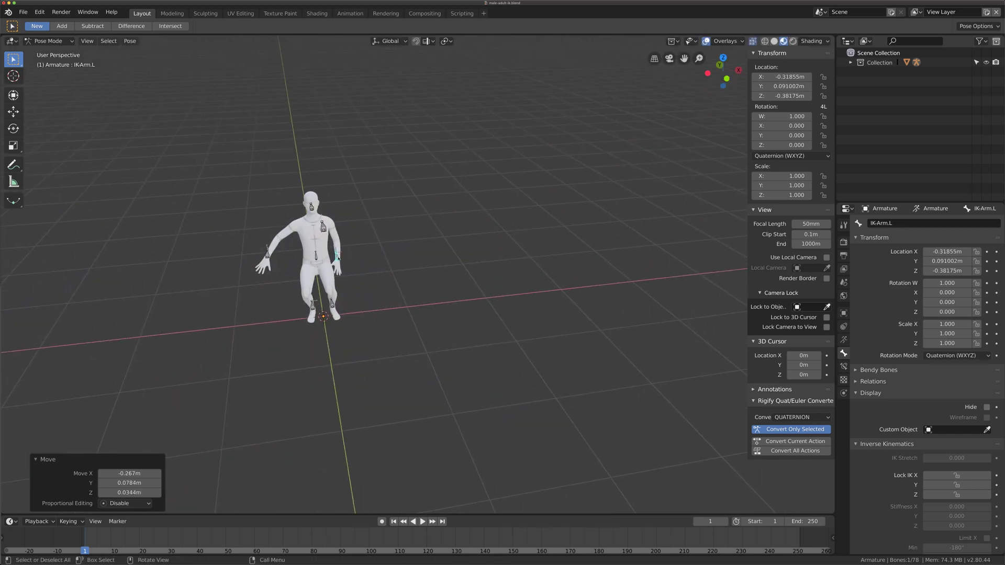
pyautogui.click(267, 255)
pyautogui.press('g')
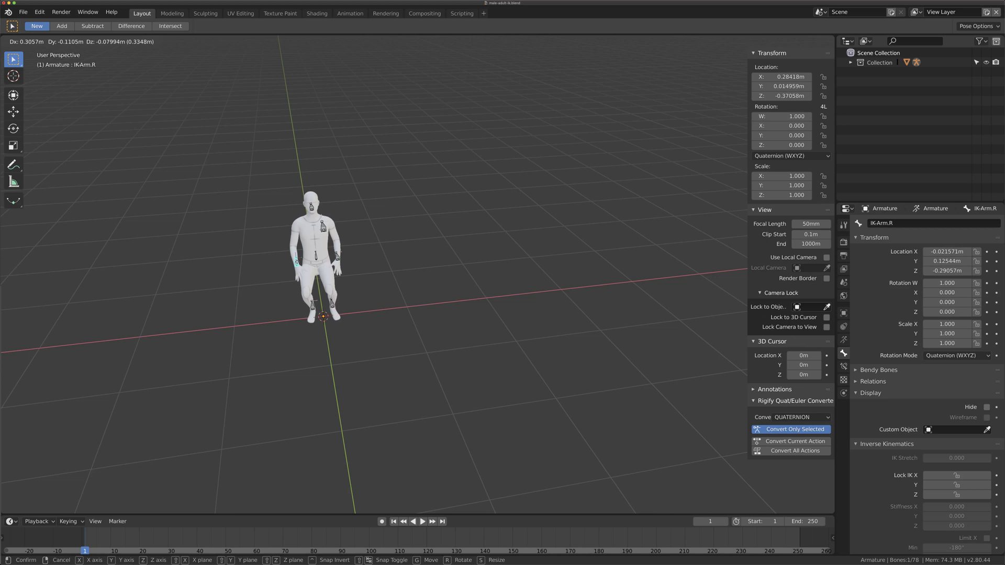
pyautogui.click(298, 259)
pyautogui.moveTo(272, 231)
pyautogui.mouseDown(button='middle')
pyautogui.moveTo(430, 235)
pyautogui.moveTo(348, 235)
pyautogui.mouseUp(button='middle')
# Lean the torso forward with IK-Body and lower the head look-at target to tilt the head
pyautogui.click(334, 220)
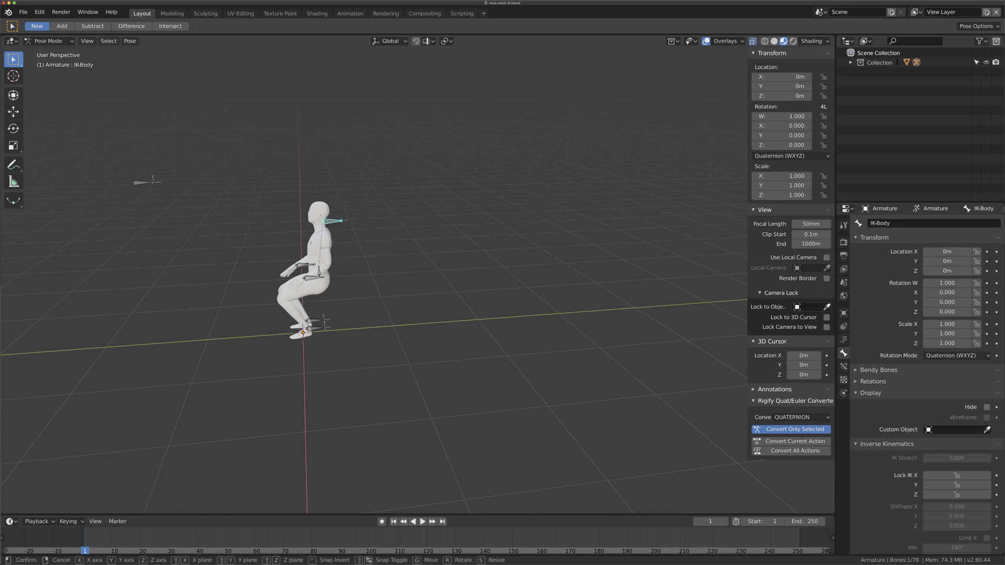
pyautogui.press('g')
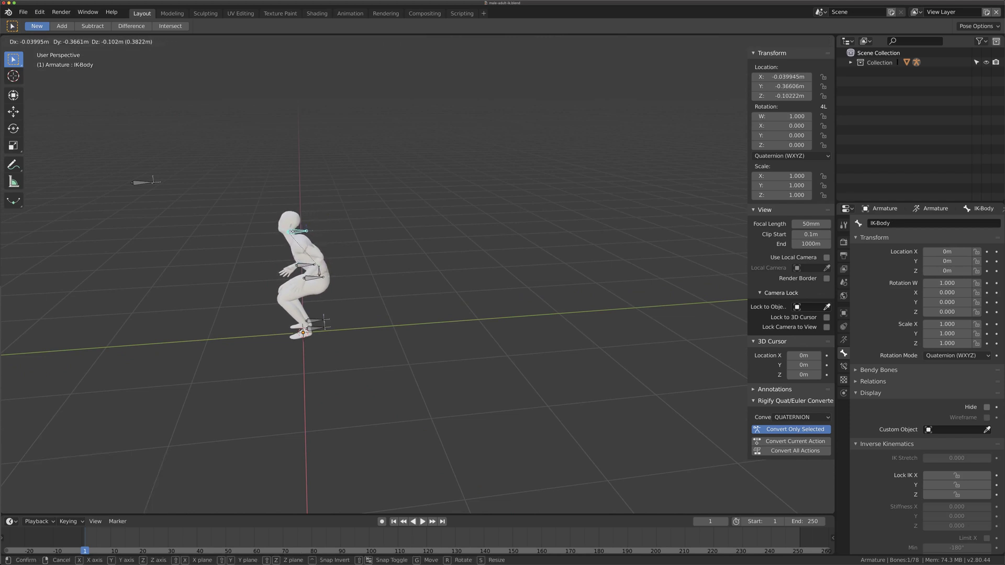
pyautogui.click(289, 231)
pyautogui.click(139, 183)
pyautogui.press('g')
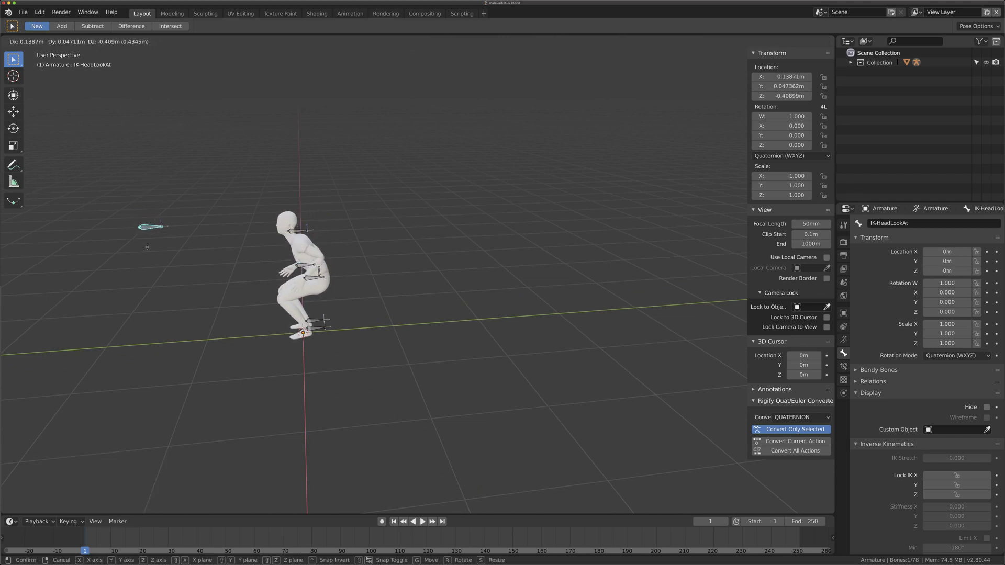
pyautogui.click(169, 335)
# Rotate the Hips bone about 44° so the torso comes upright in the crouch
pyautogui.click(315, 278)
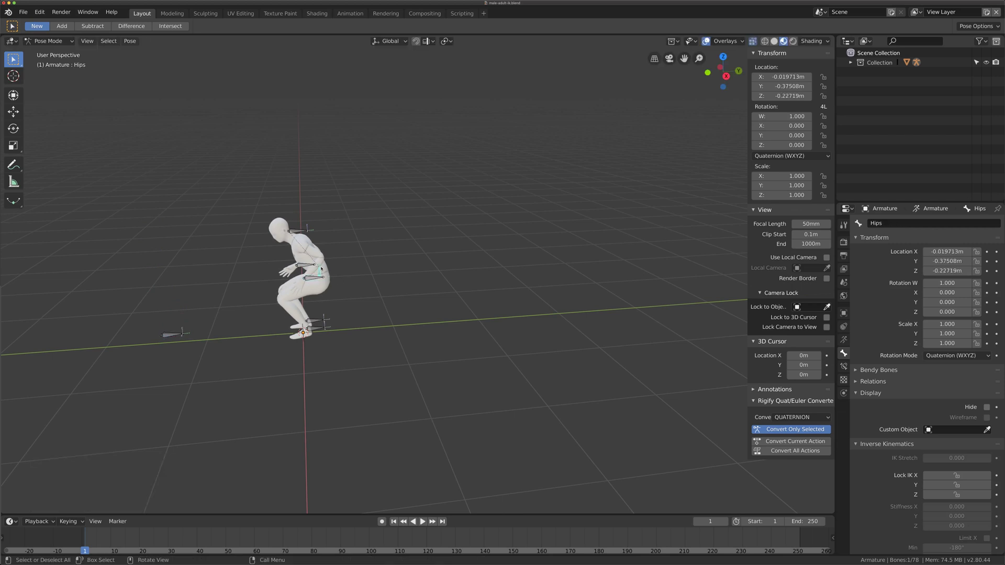
pyautogui.press('r')
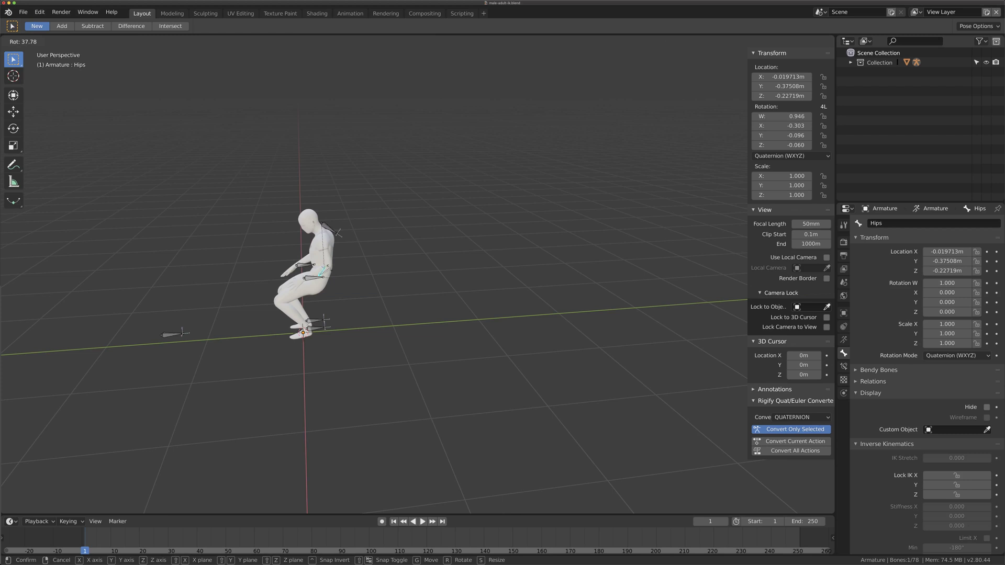
pyautogui.click(331, 270)
pyautogui.moveTo(354, 275)
pyautogui.mouseDown(button='middle')
pyautogui.moveTo(427, 265)
pyautogui.moveTo(385, 269)
pyautogui.moveTo(414, 271)
pyautogui.mouseUp(button='middle')
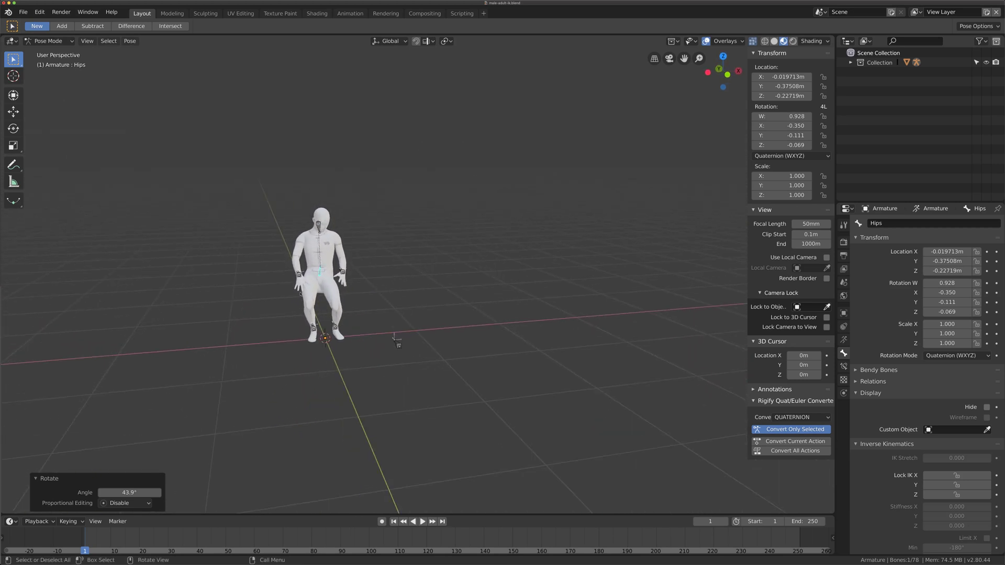
# Spread the IK-Leg.L and IK-Leg.R foot controls out to the sides
pyautogui.click(335, 327)
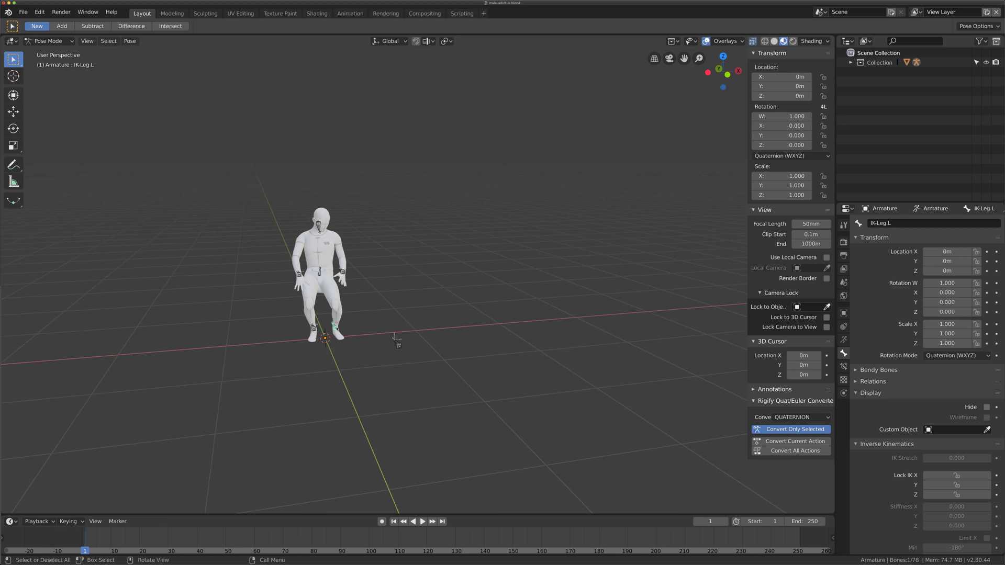
pyautogui.press('r')
pyautogui.press('Escape')
pyautogui.press('g')
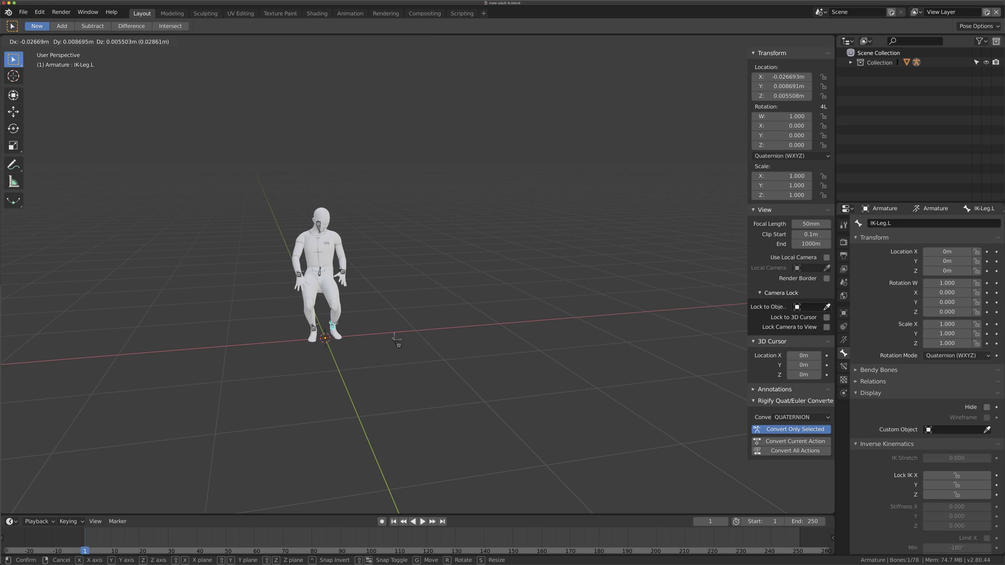
pyautogui.click(323, 330)
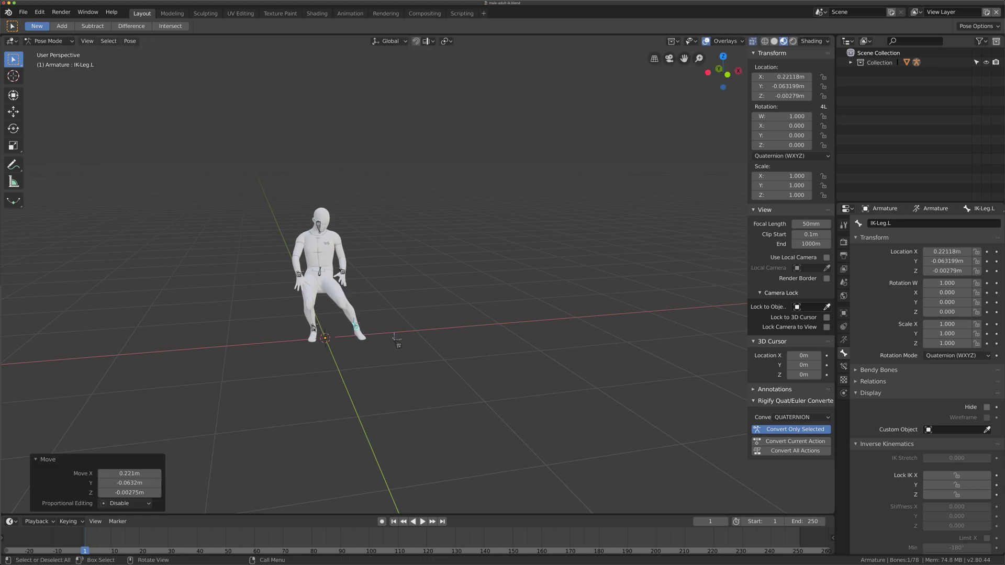
pyautogui.click(312, 328)
pyautogui.press('g')
pyautogui.click(291, 332)
pyautogui.moveTo(292, 331)
pyautogui.mouseDown(button='middle')
pyautogui.moveTo(258, 308)
pyautogui.moveTo(293, 334)
pyautogui.moveTo(304, 321)
pyautogui.mouseUp(button='middle')
# Lower the Hips bone twice into a deep wide crouch
pyautogui.click(270, 268)
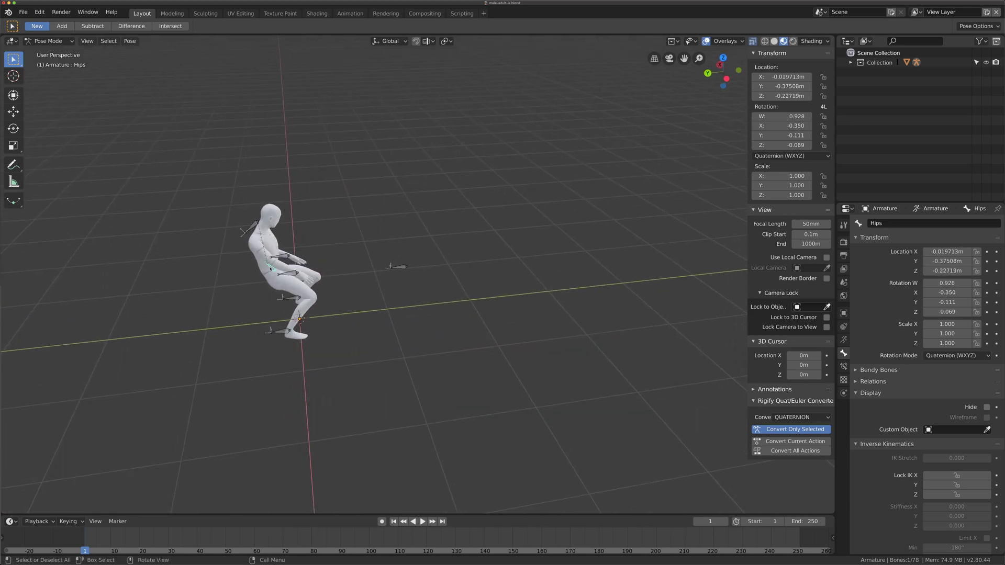
pyautogui.press('g')
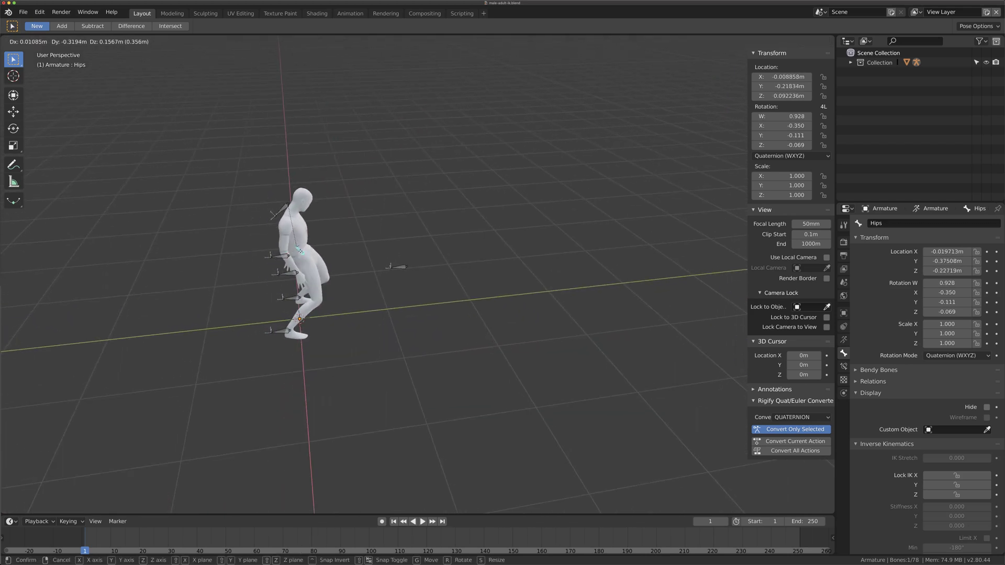
pyautogui.click(278, 262)
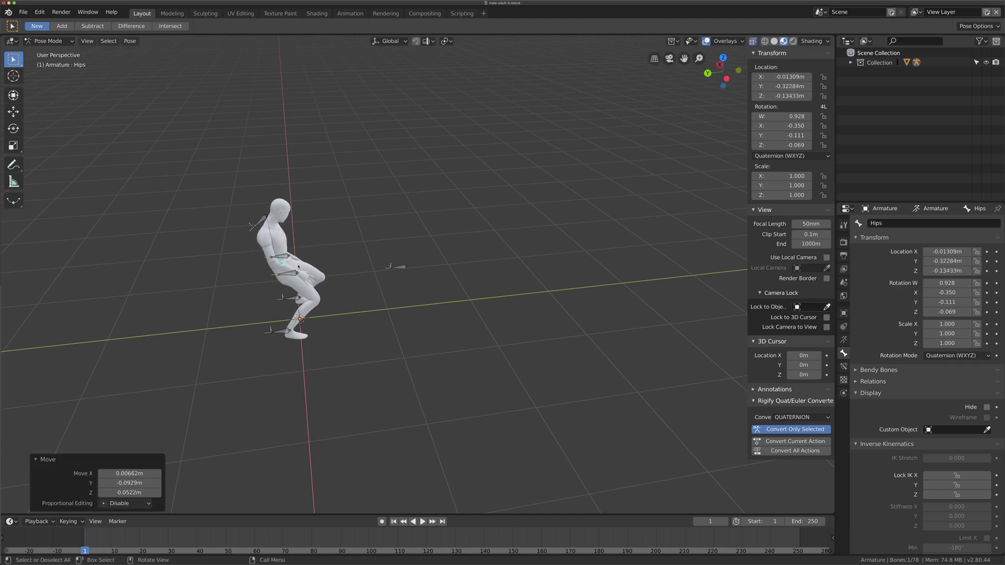
pyautogui.moveTo(279, 262); pyautogui.dragTo(284, 261, button='middle')
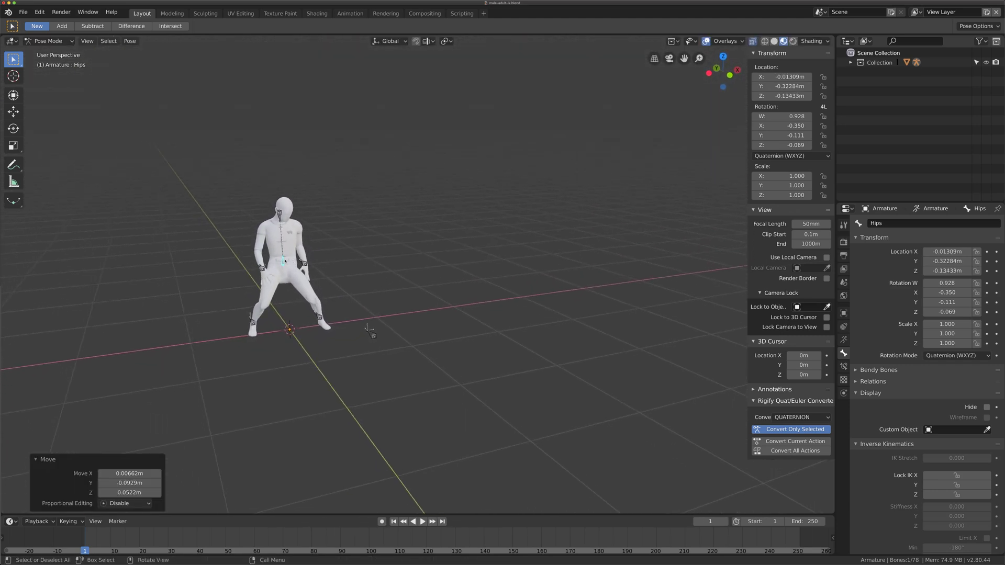
pyautogui.click(283, 262)
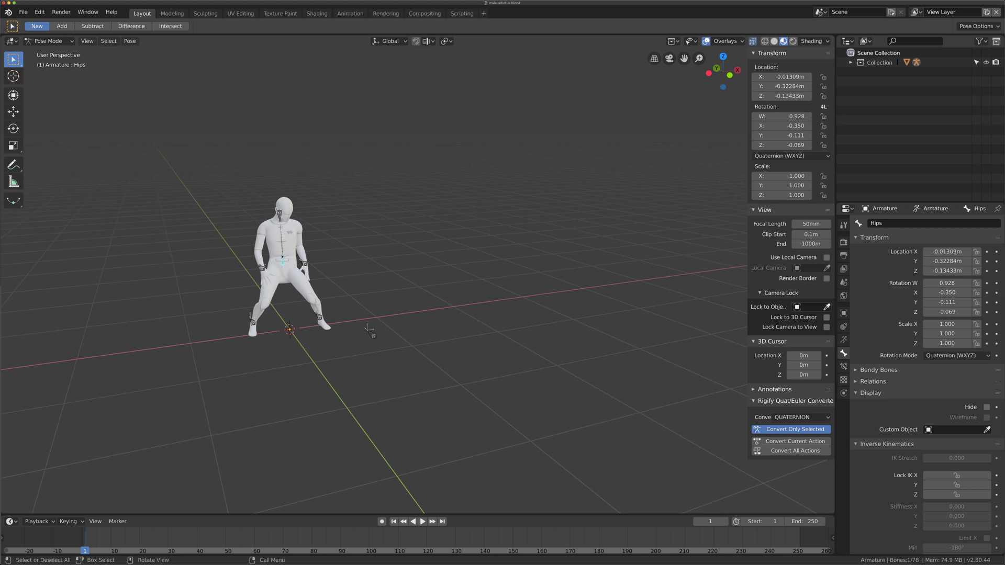
pyautogui.press('g')
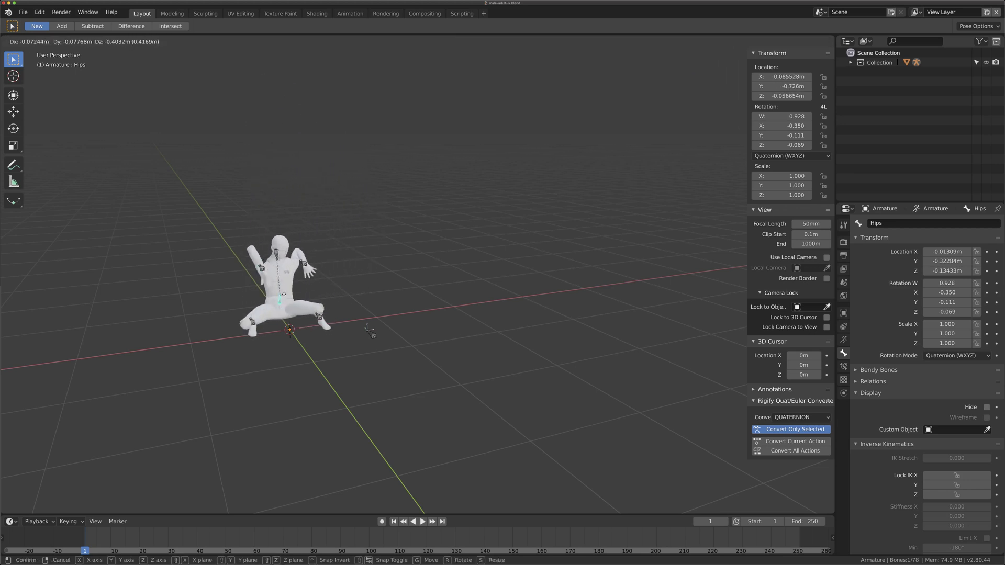
pyautogui.click(370, 331)
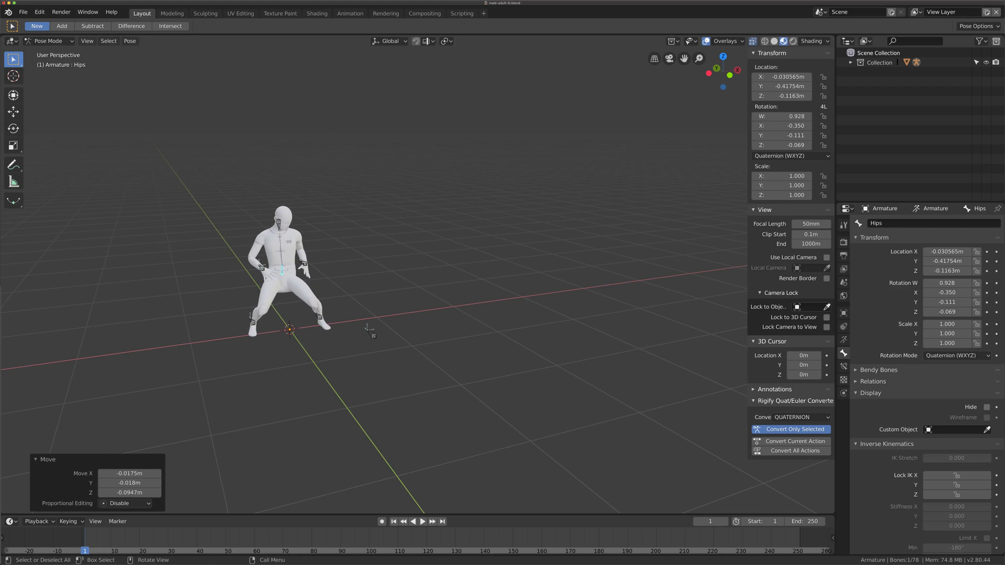
# Spread the IK-Arm.L and IK-Arm.R hand controls out sideways
pyautogui.click(304, 262)
pyautogui.press('g')
pyautogui.click(370, 330)
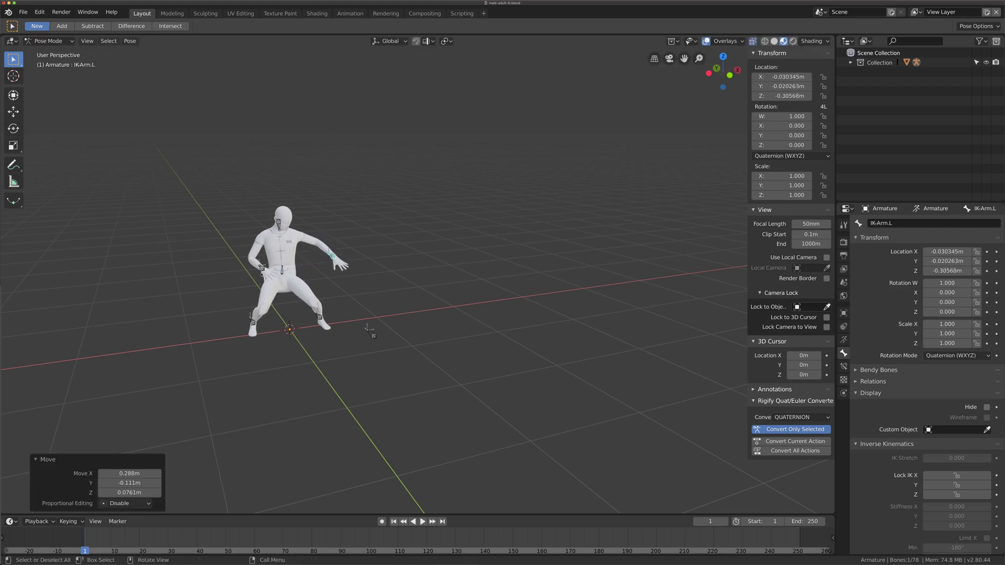
pyautogui.click(262, 268)
pyautogui.press('g')
pyautogui.click(236, 270)
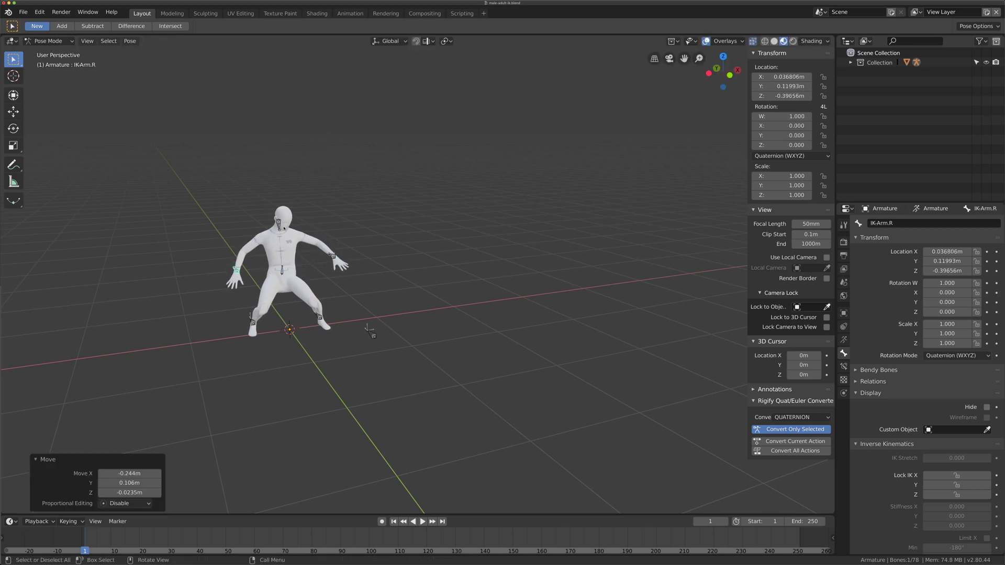
pyautogui.moveTo(202, 235); pyautogui.dragTo(273, 250, button='middle')
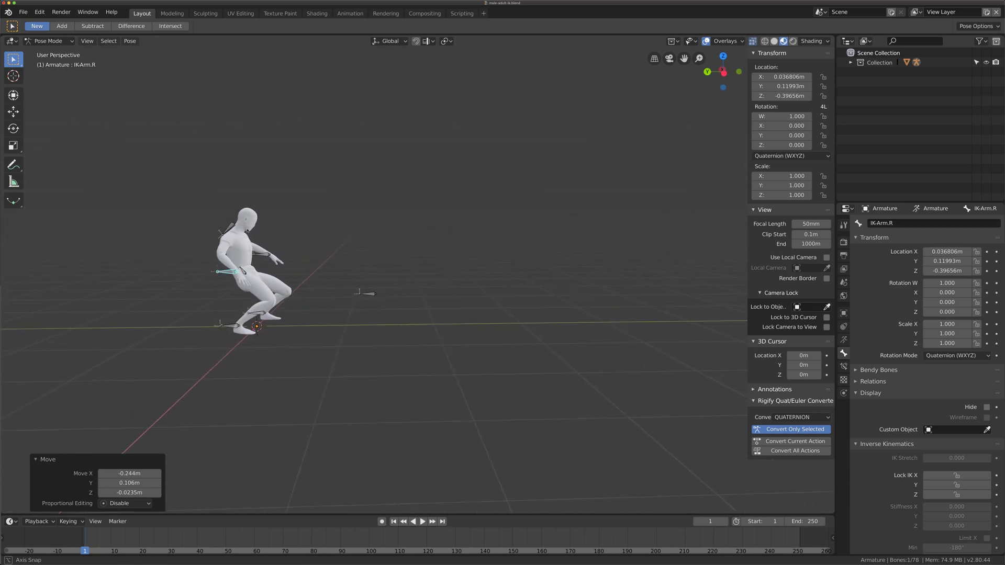
# Raise the head look-at target and drop the right hand lower near the knee
pyautogui.click(343, 285)
pyautogui.press('g')
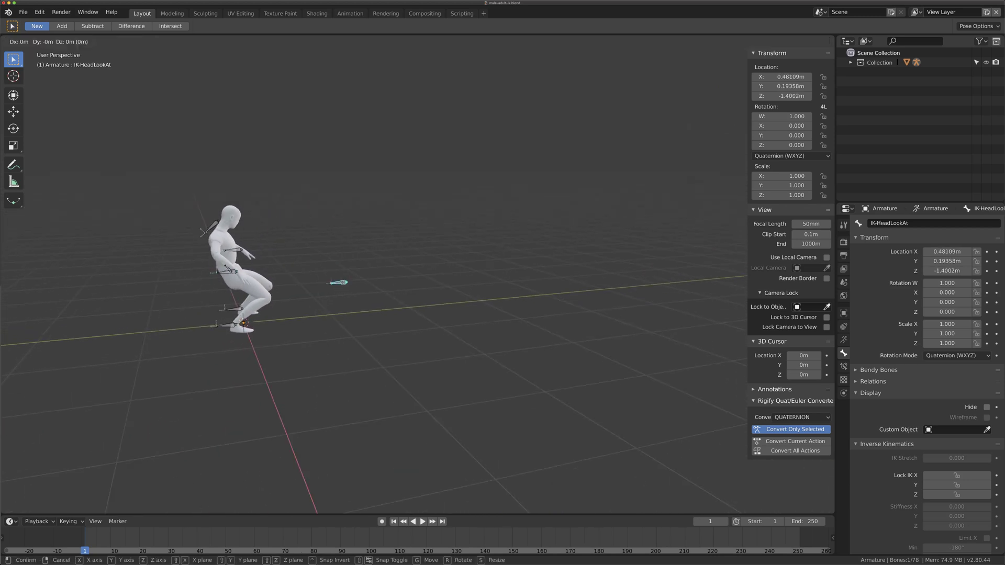
pyautogui.click(338, 194)
pyautogui.moveTo(337, 195); pyautogui.dragTo(419, 209, button='middle')
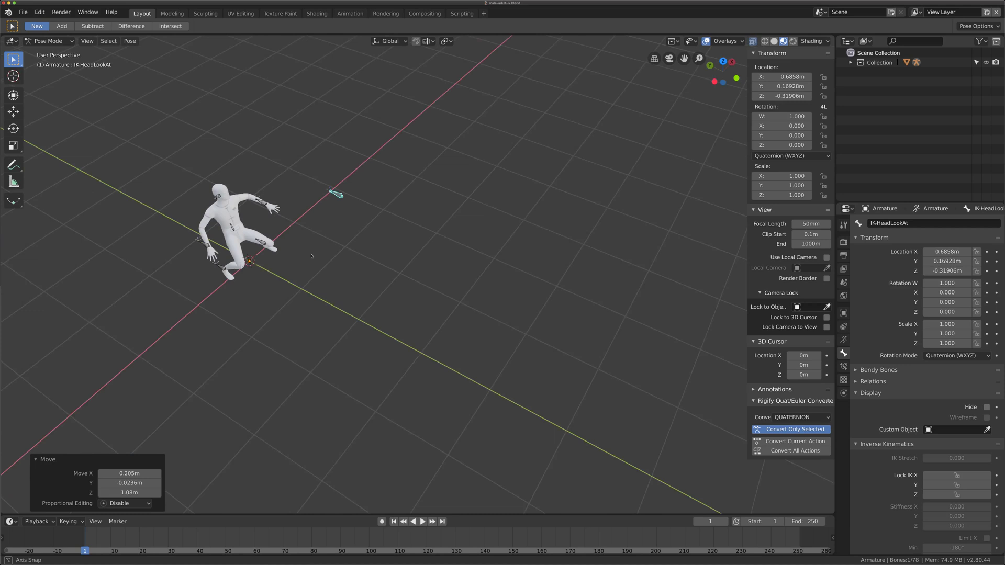
pyautogui.moveTo(280, 243); pyautogui.dragTo(265, 250, button='middle')
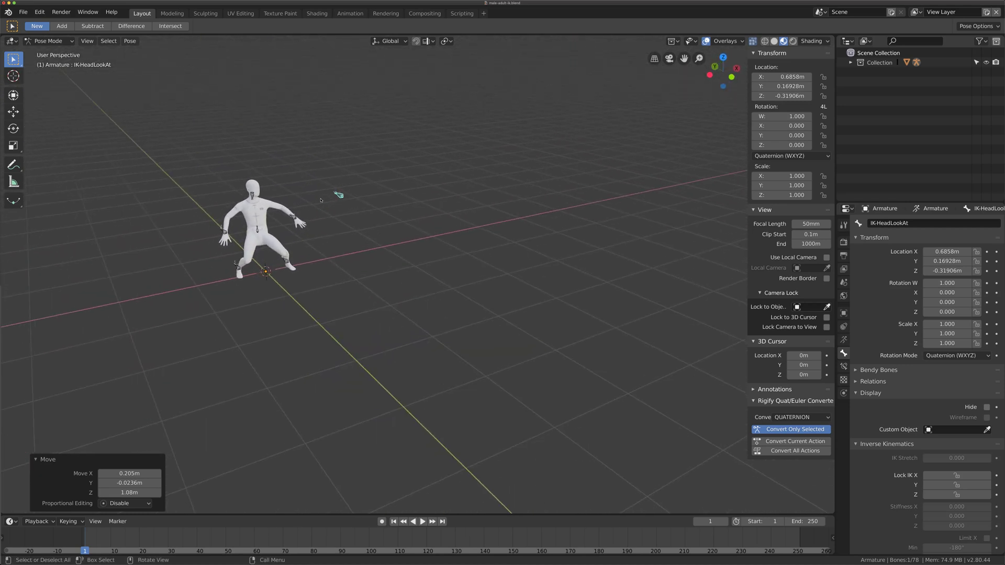
pyautogui.moveTo(244, 262); pyautogui.dragTo(246, 266, button='middle')
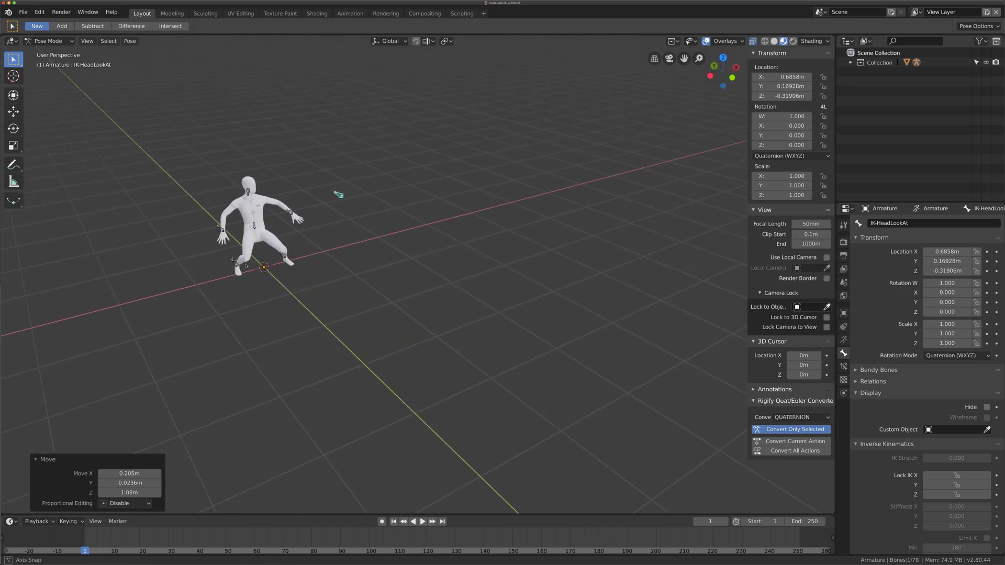
pyautogui.click(225, 227)
pyautogui.press('g')
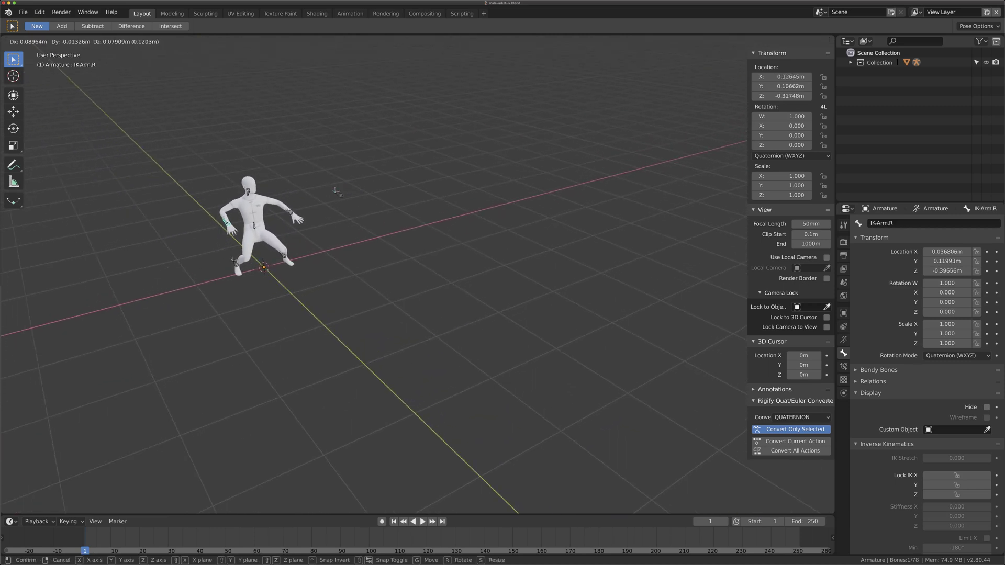
pyautogui.click(229, 233)
pyautogui.moveTo(229, 233)
pyautogui.mouseDown(button='middle')
pyautogui.moveTo(320, 224)
pyautogui.moveTo(270, 258)
pyautogui.moveTo(244, 248)
pyautogui.moveTo(404, 346)
pyautogui.mouseUp(button='middle')
# Deselect everything, pick the Hips, then box-select all seven control bones of the crouched rig
pyautogui.scroll(3, 243, 248)
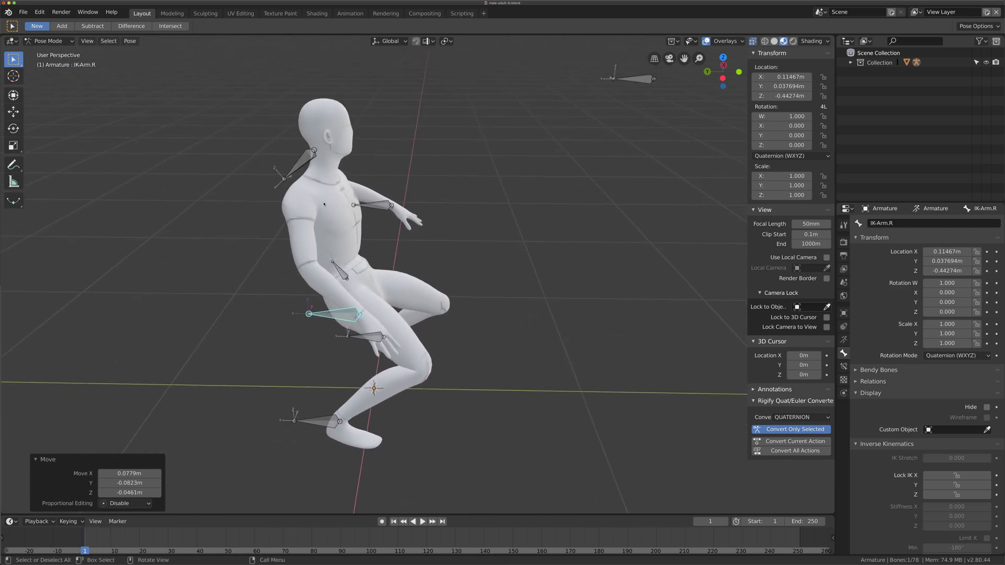
pyautogui.click(324, 204)
pyautogui.moveTo(411, 287); pyautogui.dragTo(403, 278, button='middle')
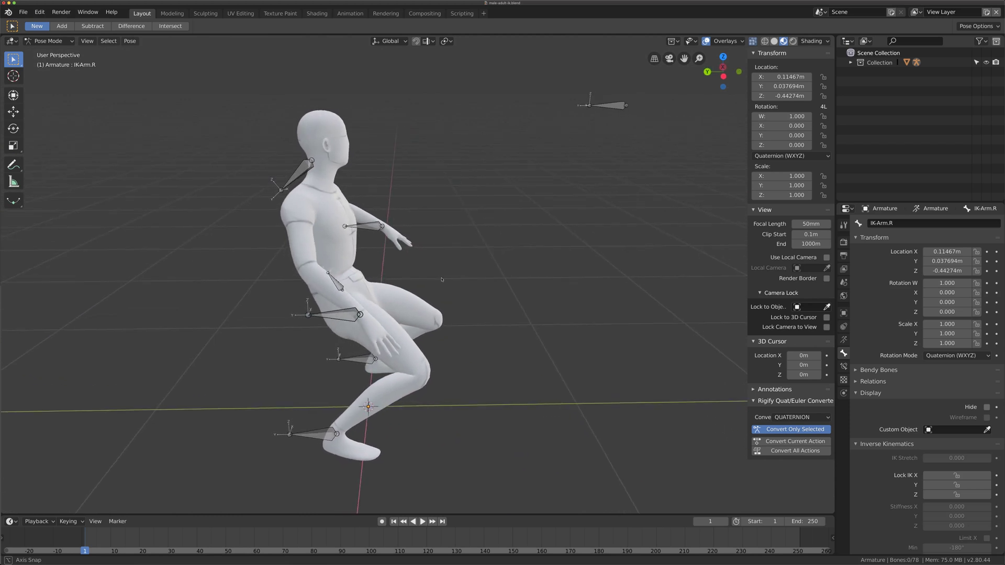
pyautogui.click(376, 267)
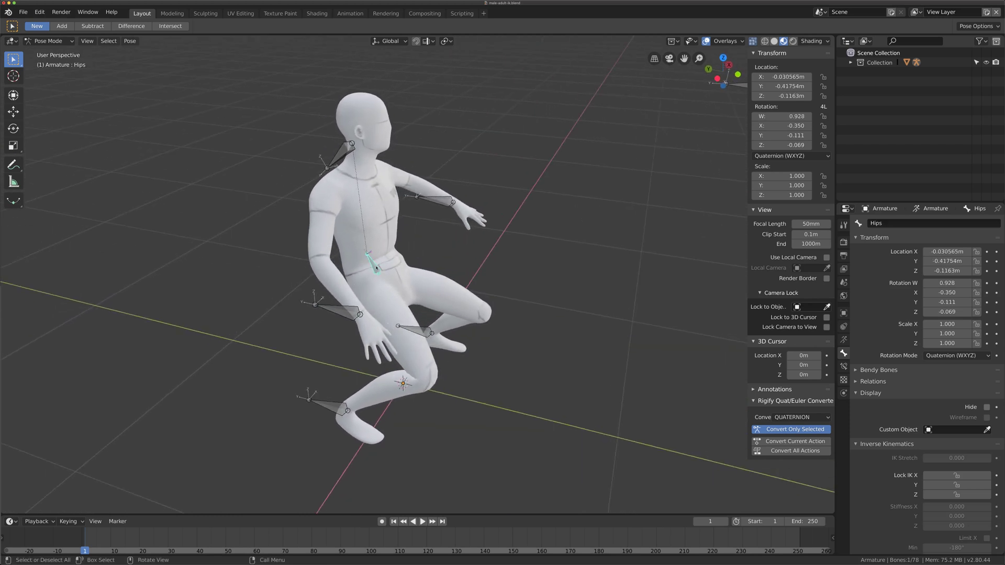
pyautogui.scroll(-2, 366, 272)
pyautogui.scroll(-2, 356, 277)
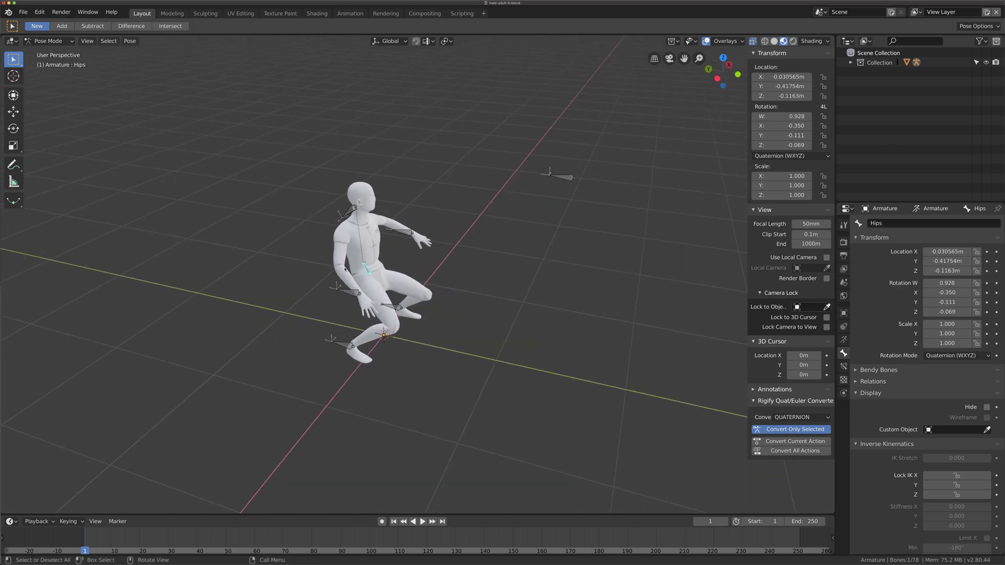
pyautogui.moveTo(283, 164); pyautogui.dragTo(672, 401)
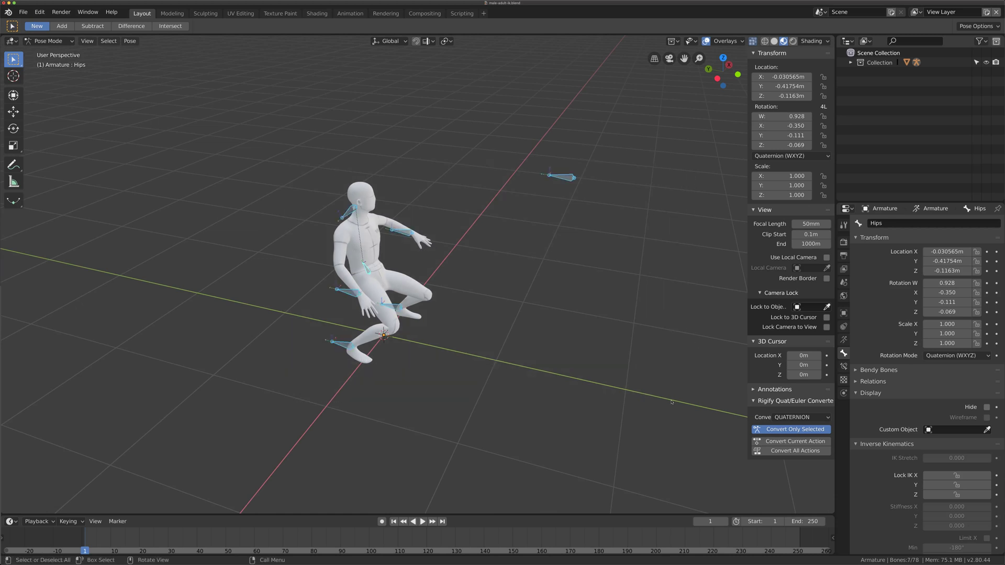
# Clear location and rotation of all bones with Alt+G and Alt+R, then lower the hips
pyautogui.hotkey('alt', 'g')
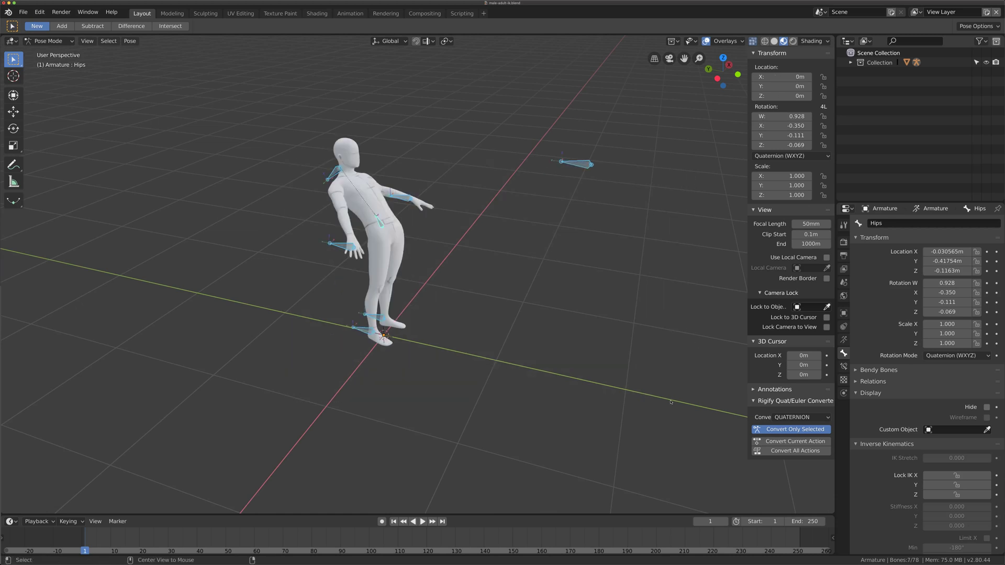
pyautogui.hotkey('alt', 'r')
pyautogui.keyDown('alt'); pyautogui.moveTo(524, 341); pyautogui.dragTo(479, 330, button='middle'); pyautogui.keyUp('alt')
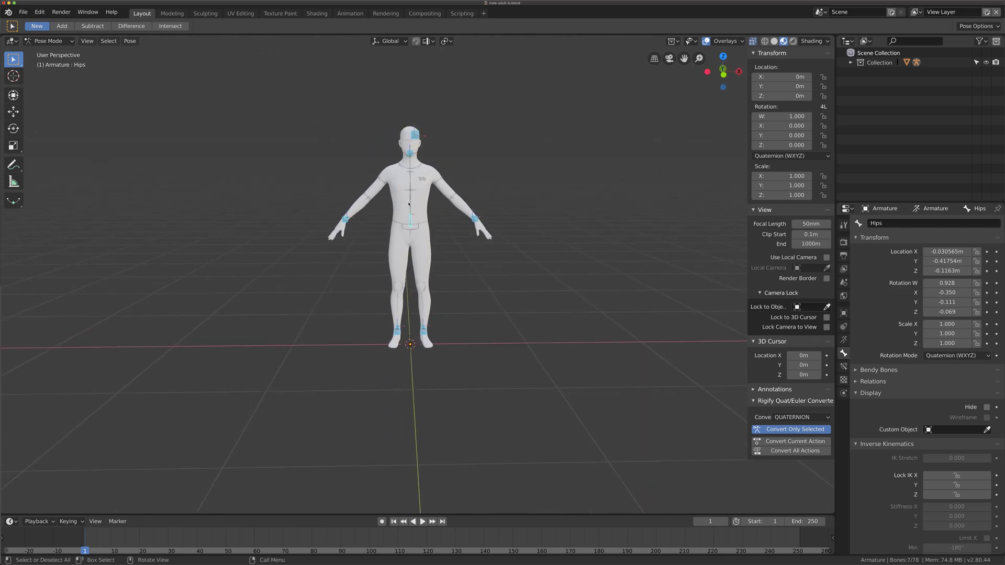
pyautogui.click(410, 221)
pyautogui.press('g')
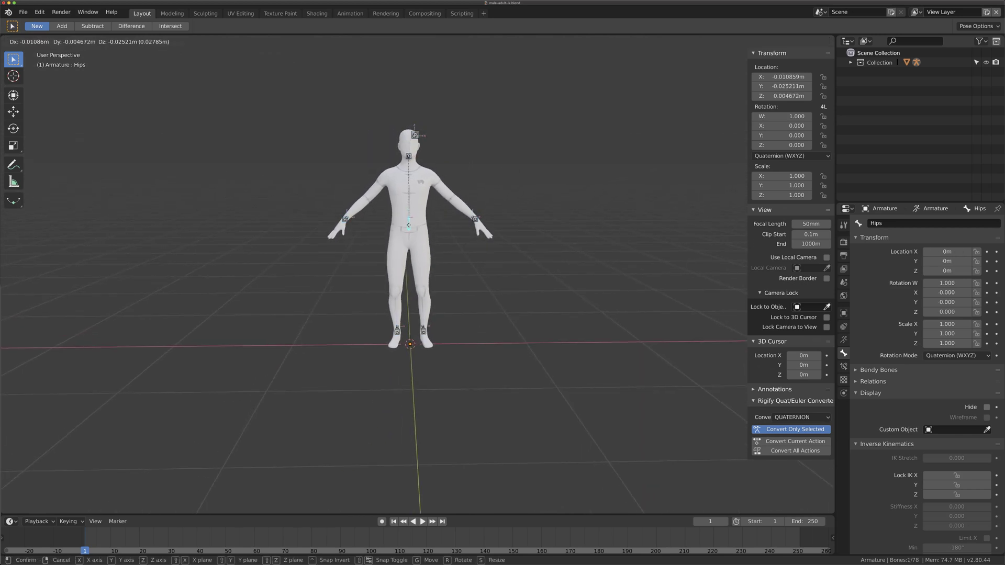
pyautogui.click(442, 298)
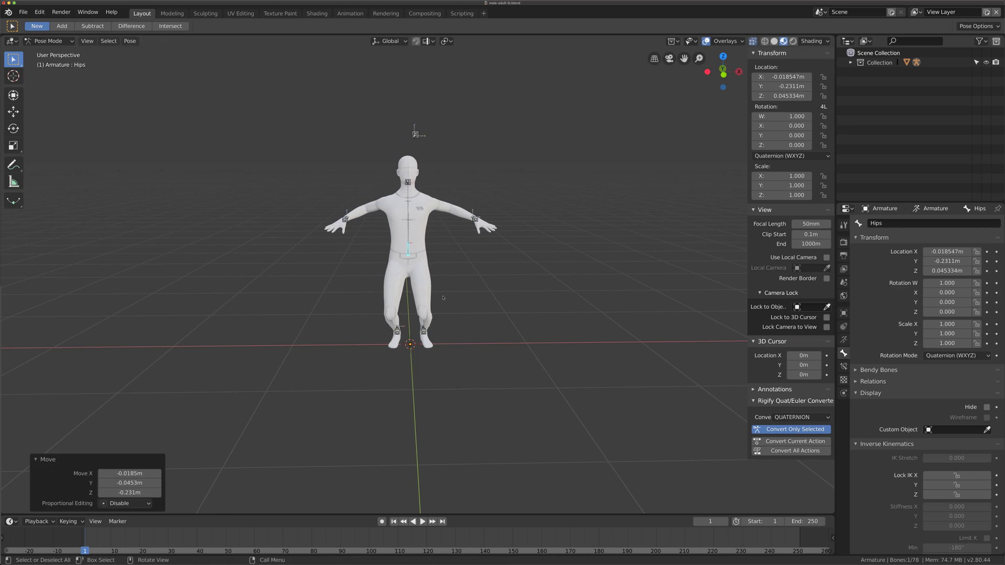
# Shift the hips sideways, drop IK-Arm.R to the side, and move IK-Arm.L forward
pyautogui.click(424, 330)
pyautogui.click(408, 248)
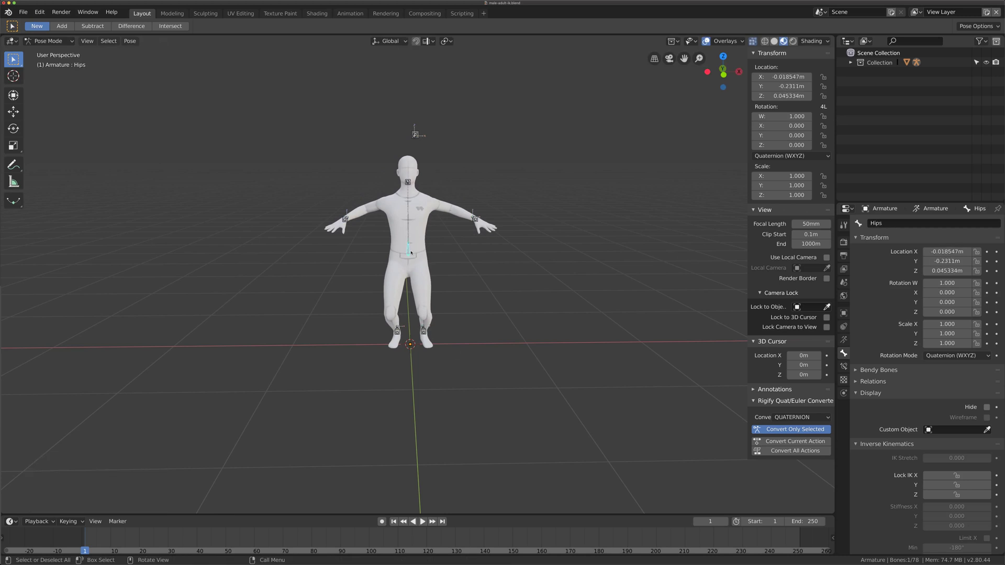
pyautogui.press('g')
pyautogui.click(364, 229)
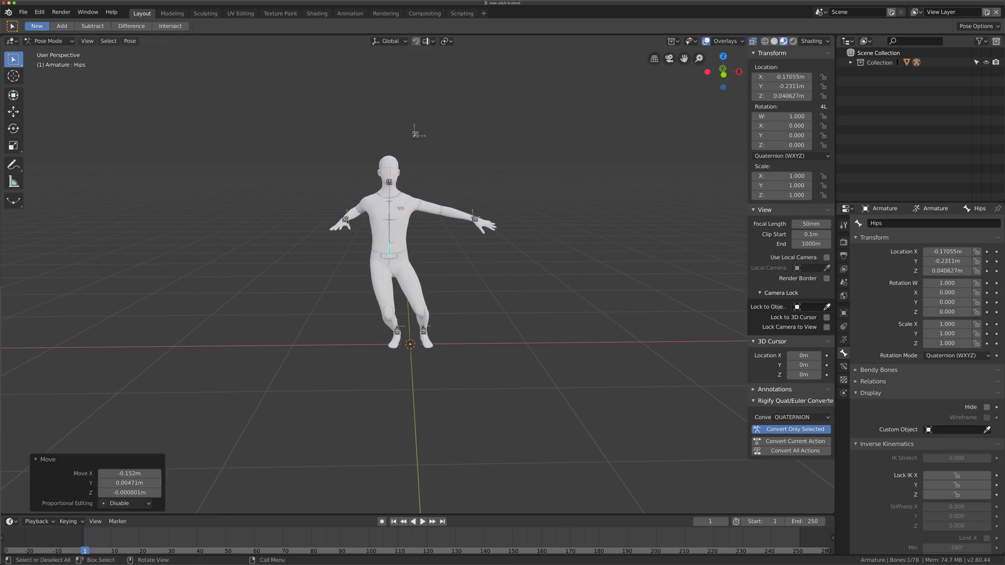
pyautogui.click(345, 220)
pyautogui.press('g')
pyautogui.click(348, 262)
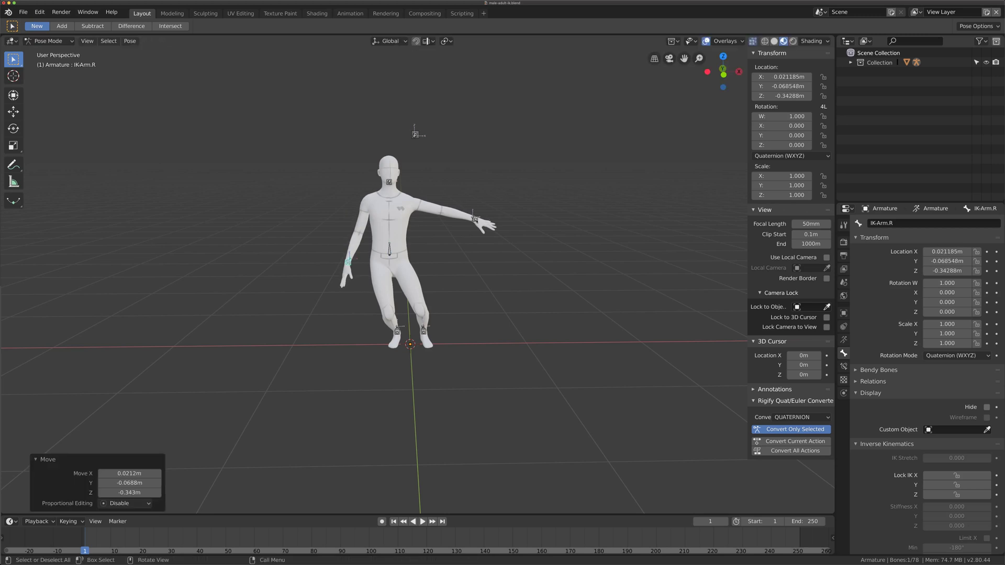
pyautogui.click(474, 219)
pyautogui.press('g')
pyautogui.click(477, 190)
# From a side view, bring the right hand toward the hip and lower the hips further
pyautogui.moveTo(475, 253); pyautogui.dragTo(448, 255, button='middle')
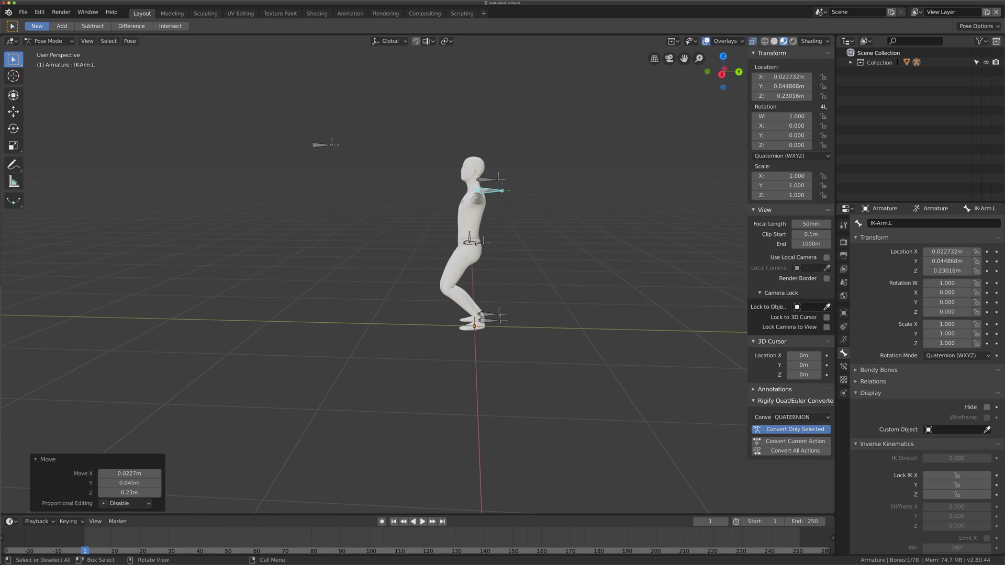
pyautogui.click(482, 243)
pyautogui.press('g')
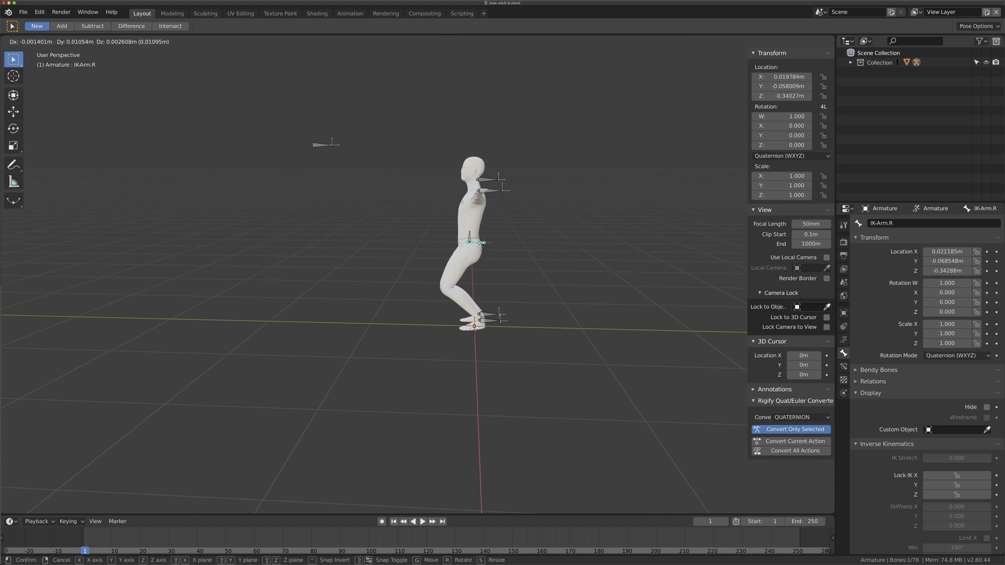
pyautogui.click(473, 253)
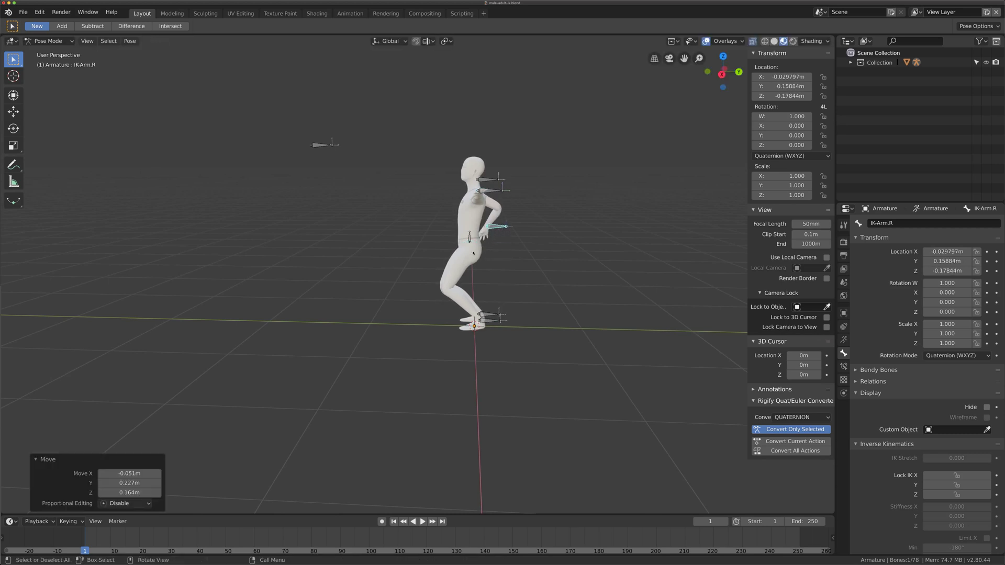
pyautogui.click(469, 242)
pyautogui.press('g')
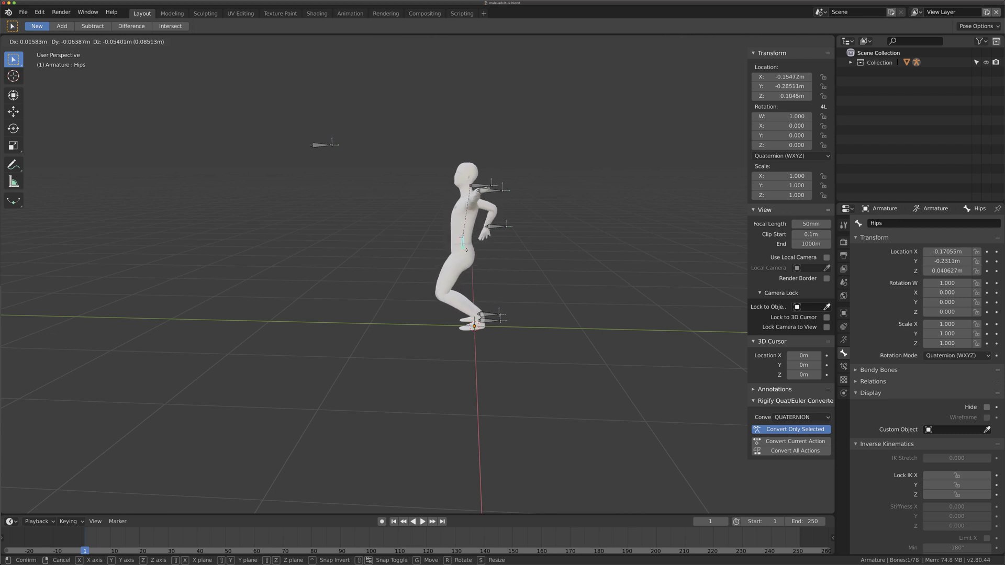
pyautogui.click(468, 253)
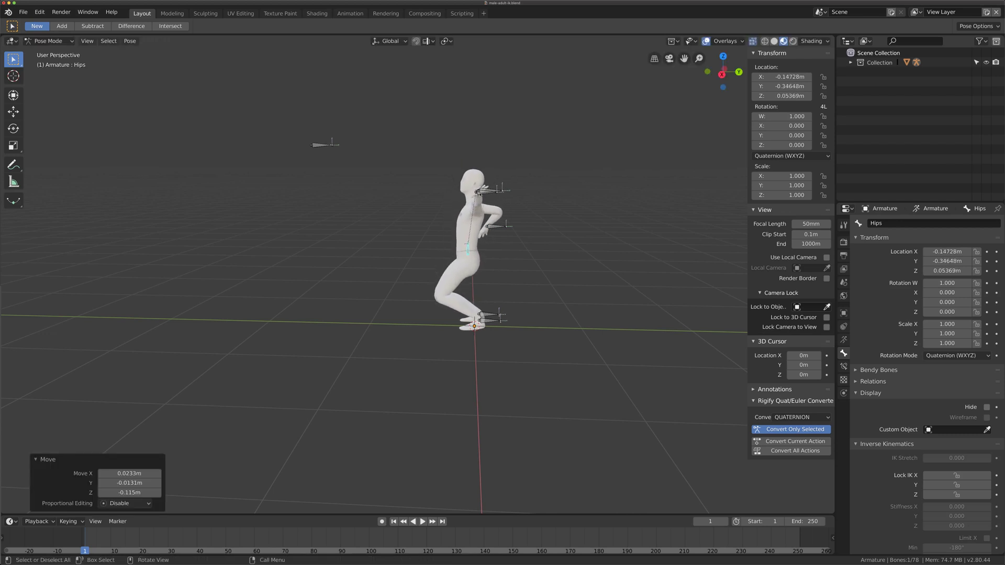
# Move the IK-Body control to change the torso's lean
pyautogui.click(479, 193)
pyautogui.click(476, 195)
pyautogui.press('g')
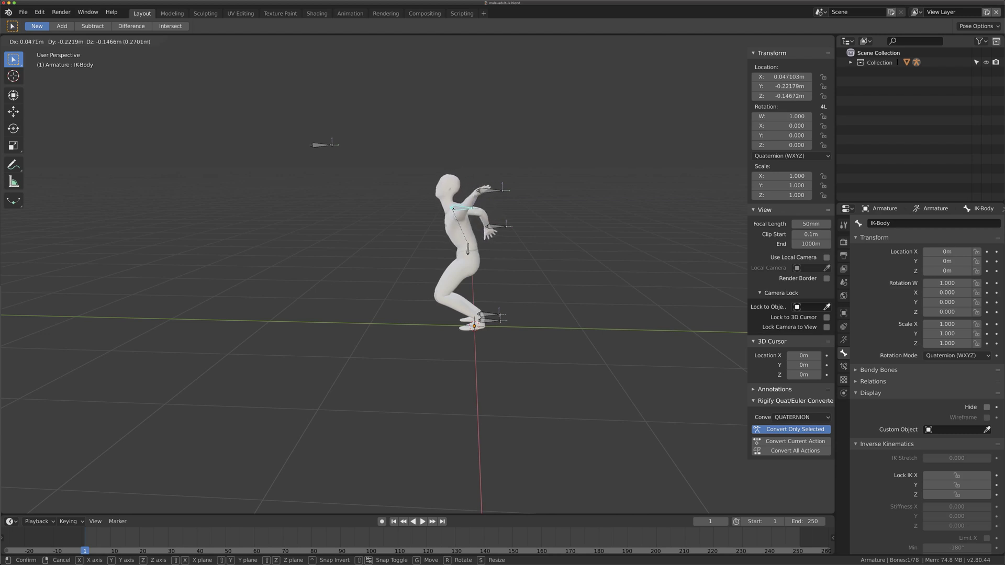
pyautogui.click(456, 213)
pyautogui.moveTo(457, 213); pyautogui.dragTo(432, 218, button='middle')
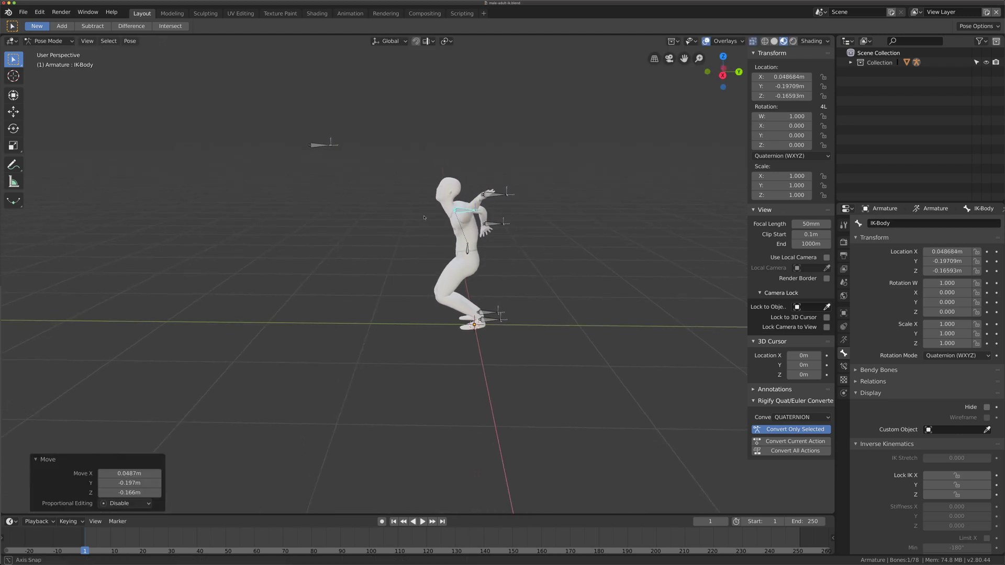
# Reposition the head look-at target and move both foot controls outward for a wider stance
pyautogui.click(318, 148)
pyautogui.press('g')
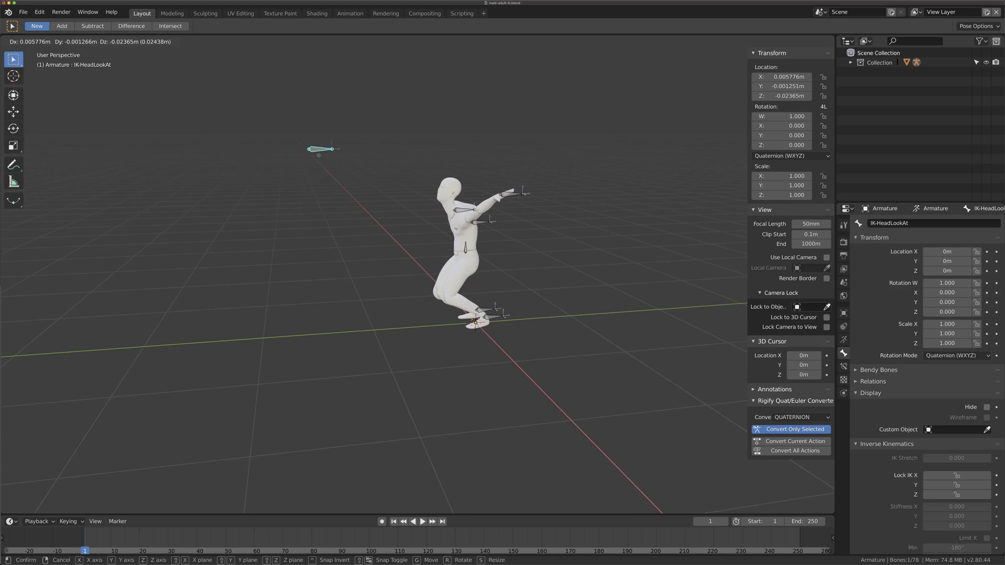
pyautogui.click(340, 198)
pyautogui.moveTo(341, 197)
pyautogui.mouseDown(button='middle')
pyautogui.moveTo(423, 220)
pyautogui.moveTo(416, 211)
pyautogui.mouseUp(button='middle')
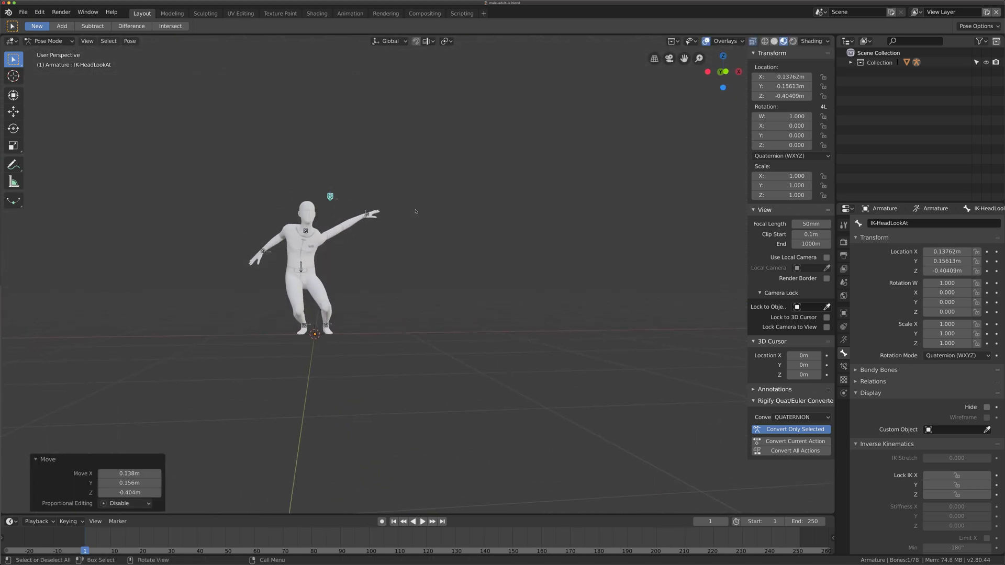
pyautogui.click(304, 325)
pyautogui.press('g')
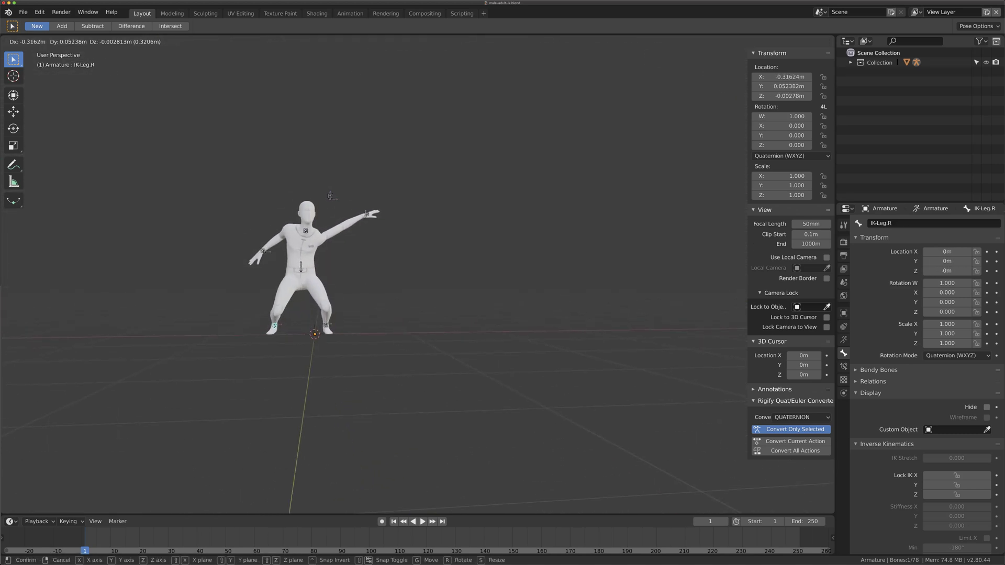
pyautogui.click(274, 329)
pyautogui.click(325, 327)
pyautogui.press('g')
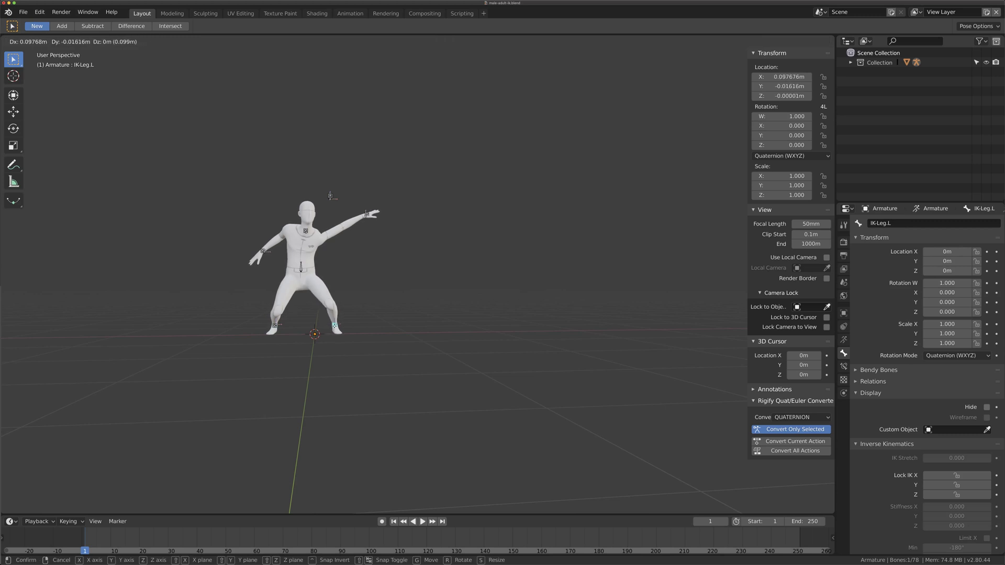
pyautogui.click(333, 326)
# Bring IK-Arm.L and IK-Arm.R down so both hands sit by the hips
pyautogui.moveTo(364, 284); pyautogui.dragTo(358, 290, button='middle')
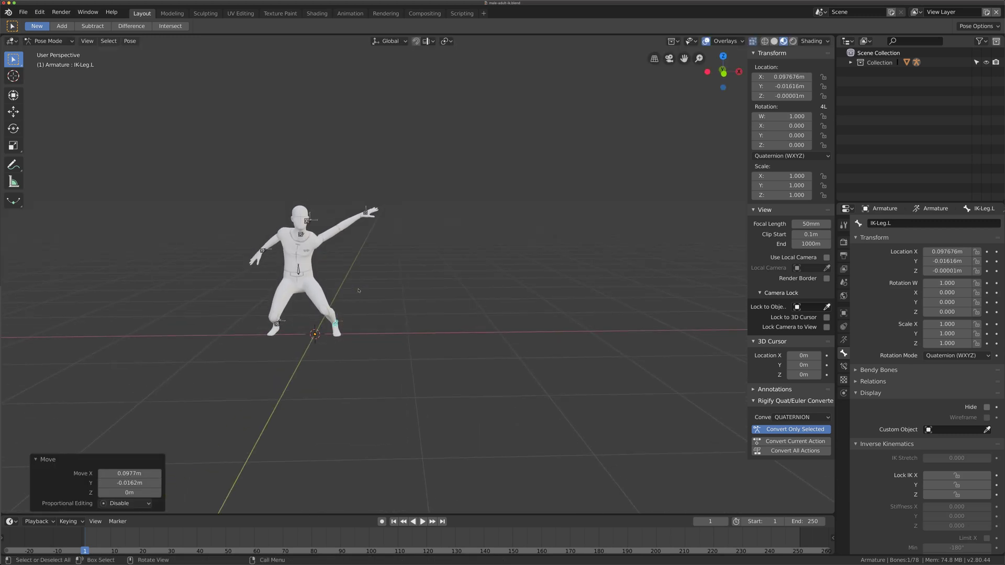
pyautogui.click(366, 213)
pyautogui.press('g')
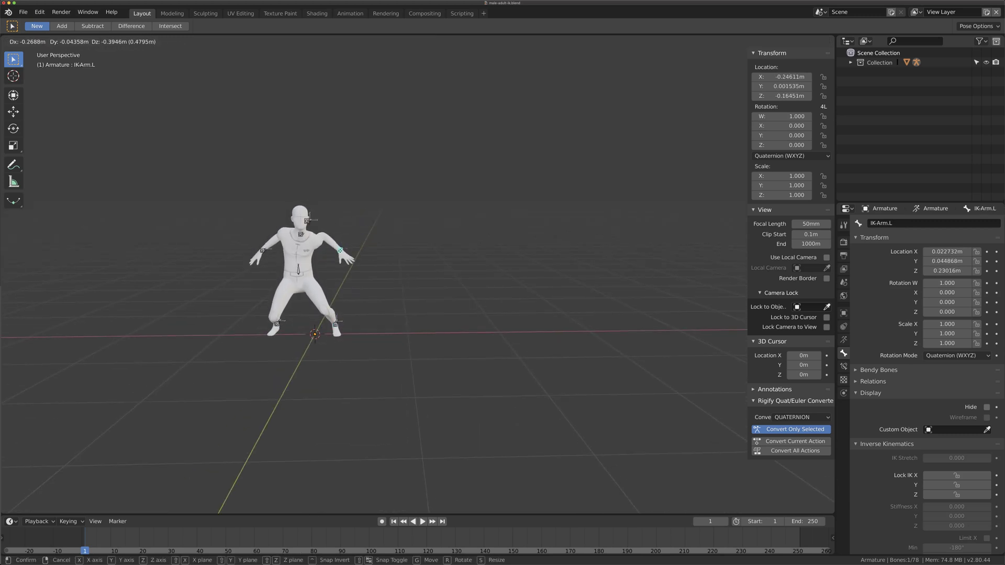
pyautogui.click(345, 256)
pyautogui.moveTo(346, 256); pyautogui.dragTo(286, 282, button='middle')
pyautogui.moveTo(351, 265); pyautogui.dragTo(354, 262, button='middle')
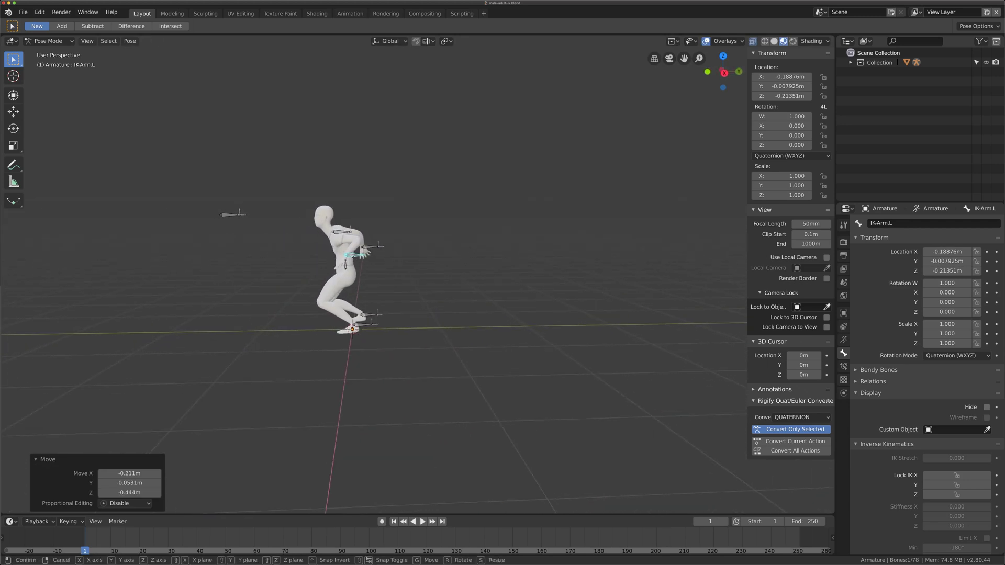
pyautogui.press('g')
pyautogui.click(359, 255)
pyautogui.click(368, 246)
pyautogui.press('g')
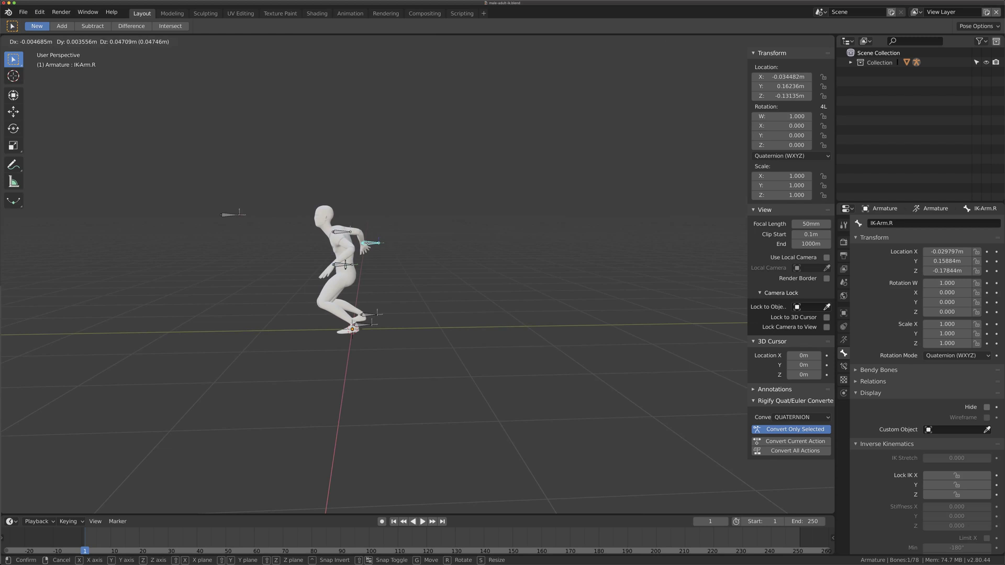
pyautogui.click(369, 242)
# Rotate the Hips about -17.7° and start moving the IK-Body control
pyautogui.click(320, 243)
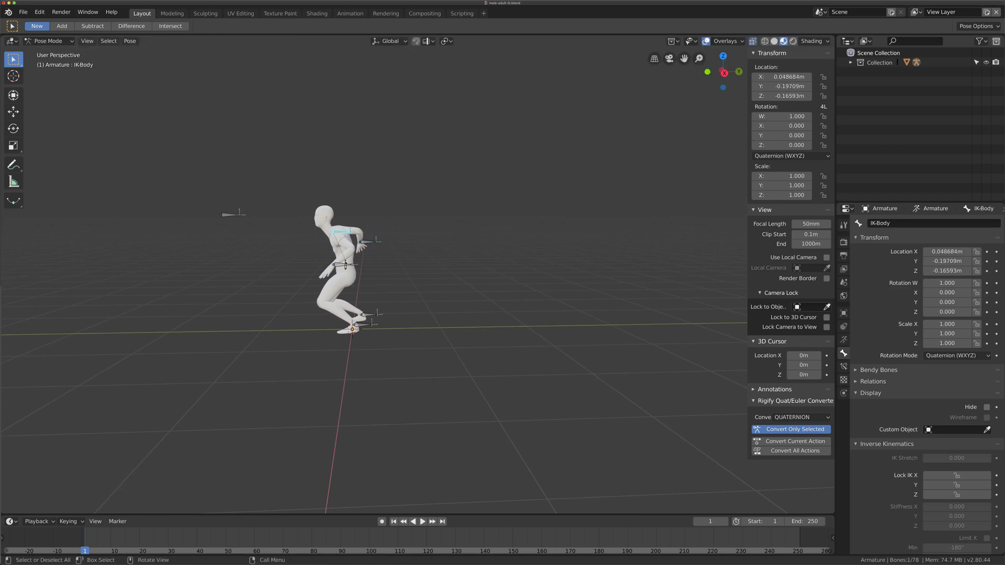
pyautogui.press('r')
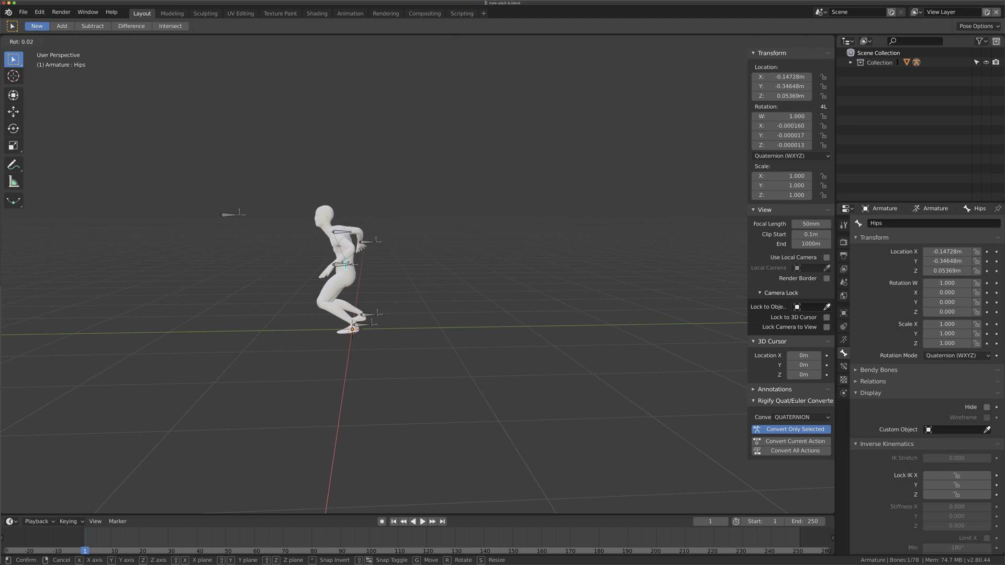
pyautogui.press('Return')
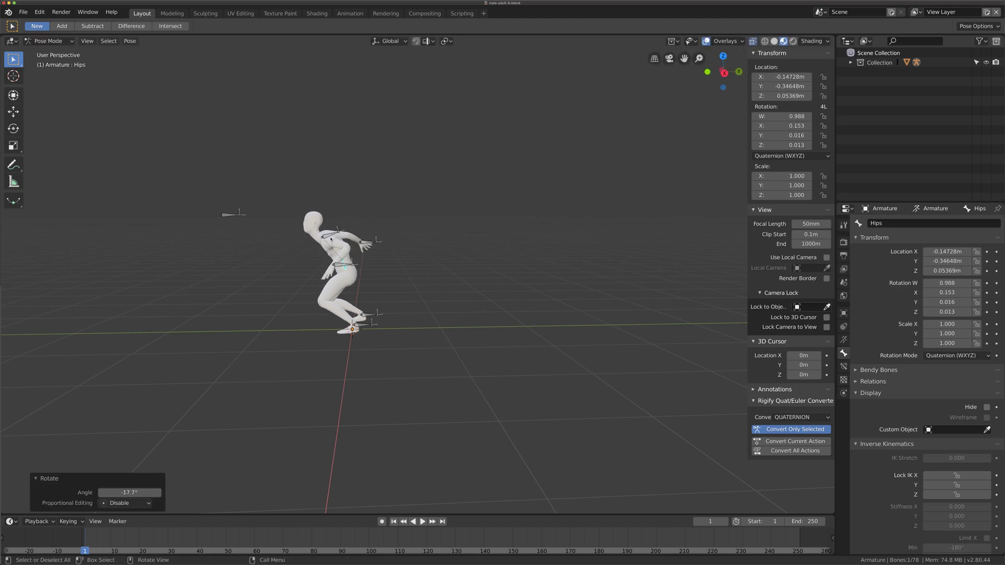
pyautogui.click(330, 236)
pyautogui.press('g')
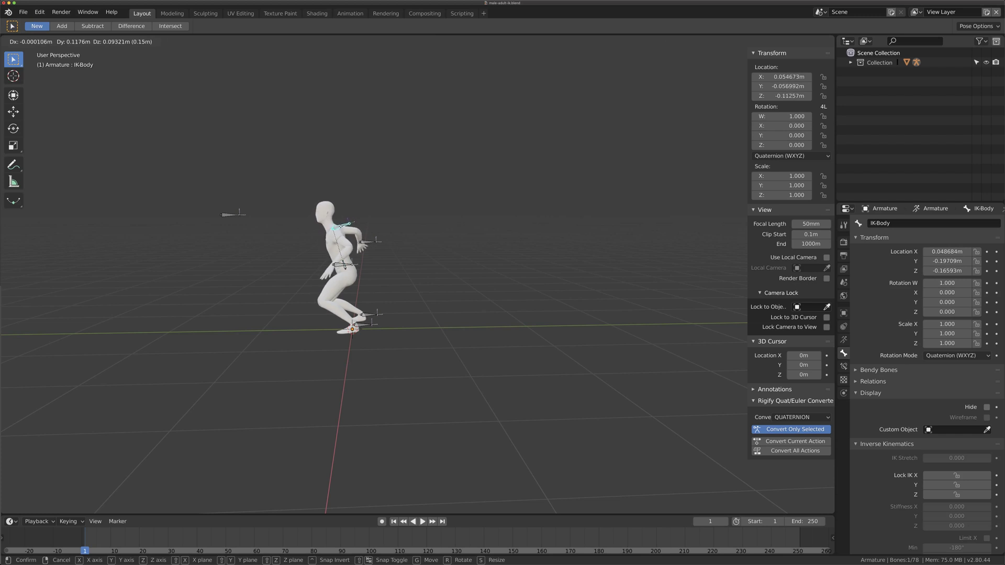
# Confirm the upper-body move, then reposition IK-HeadLookAt above and right of the crouching figure
pyautogui.click(339, 228)
pyautogui.moveTo(339, 228)
pyautogui.mouseDown(button='middle')
pyautogui.moveTo(337, 244)
pyautogui.moveTo(350, 248)
pyautogui.moveTo(357, 201)
pyautogui.mouseUp(button='middle')
pyautogui.scroll(1, 352, 247)
pyautogui.scroll(2, 352, 248)
pyautogui.scroll(2, 352, 249)
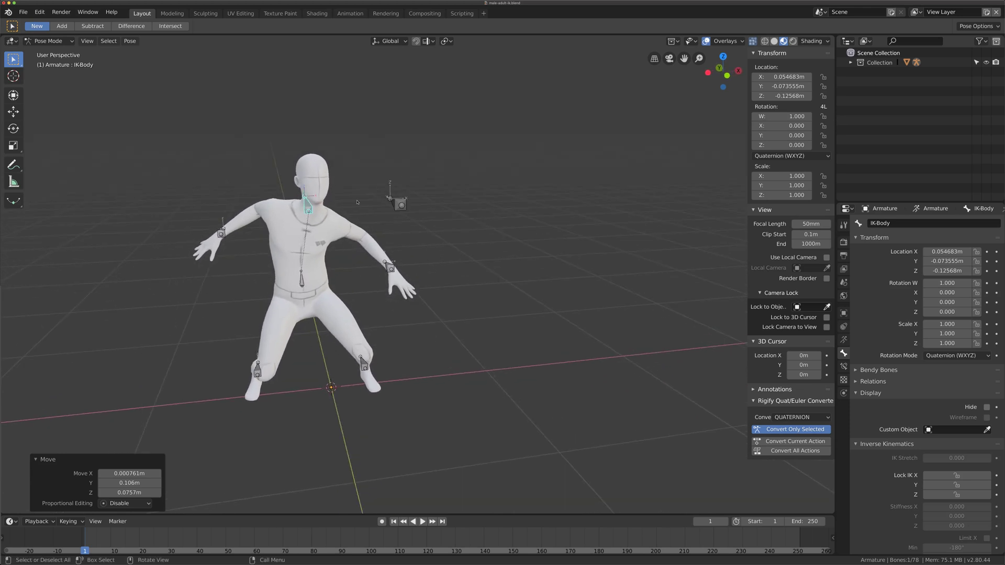
pyautogui.click(401, 205)
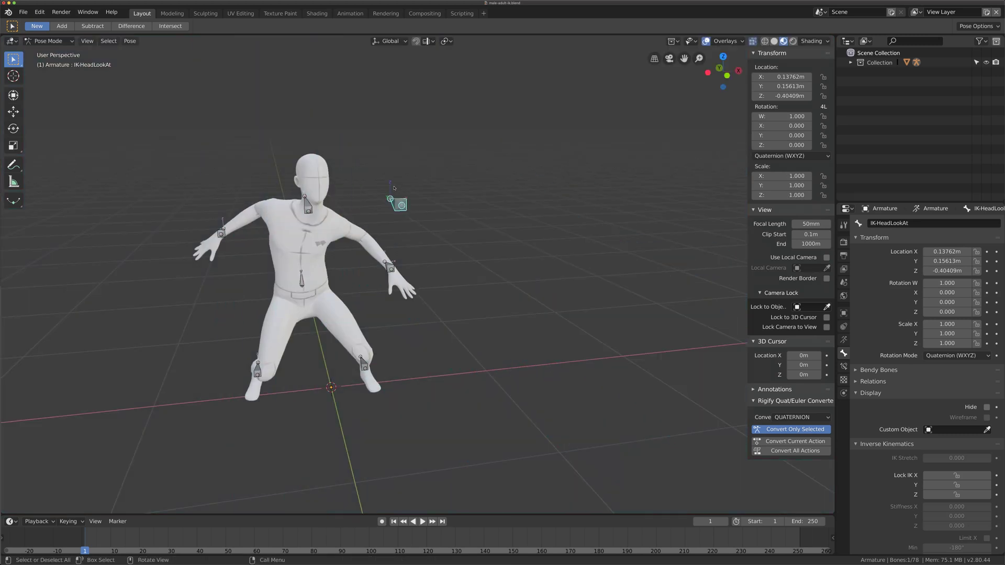
pyautogui.press('g')
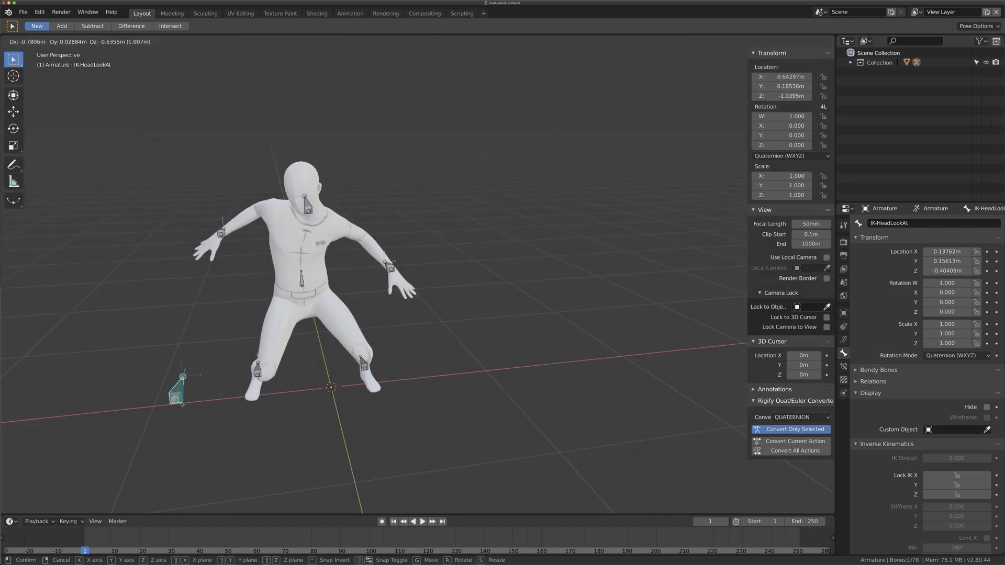
pyautogui.click(494, 141)
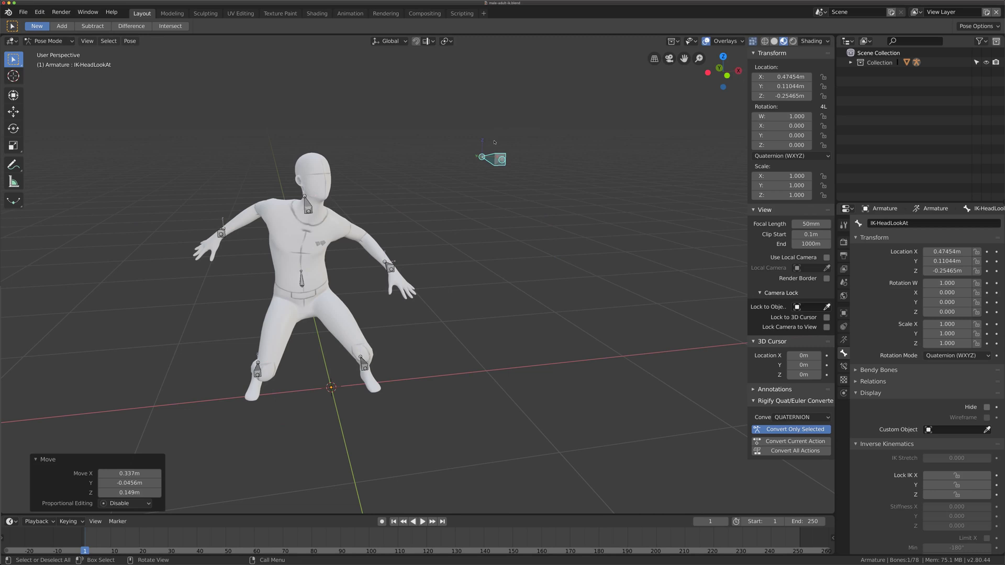